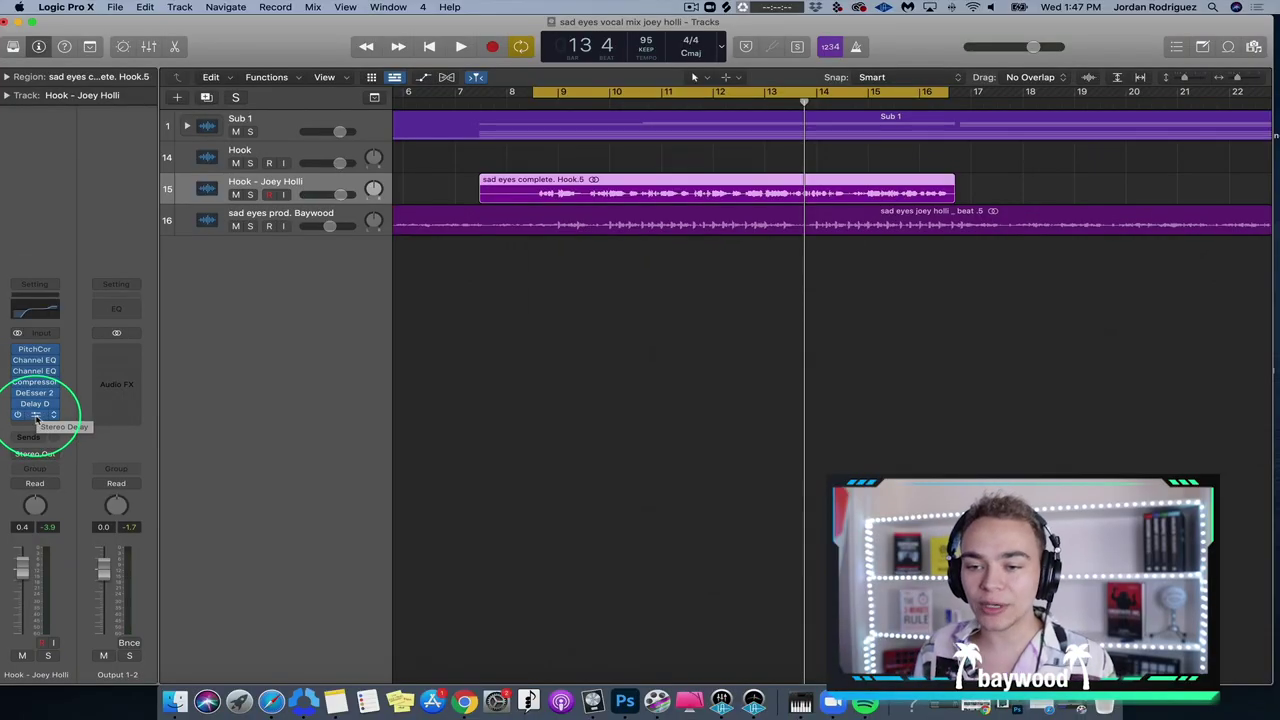
Open the Stereo Delay on the hook vocal track's channel strip and reposition its window
left_click(36, 416)
left_click_drag(769, 217, 529, 87)
left_click(714, 400)
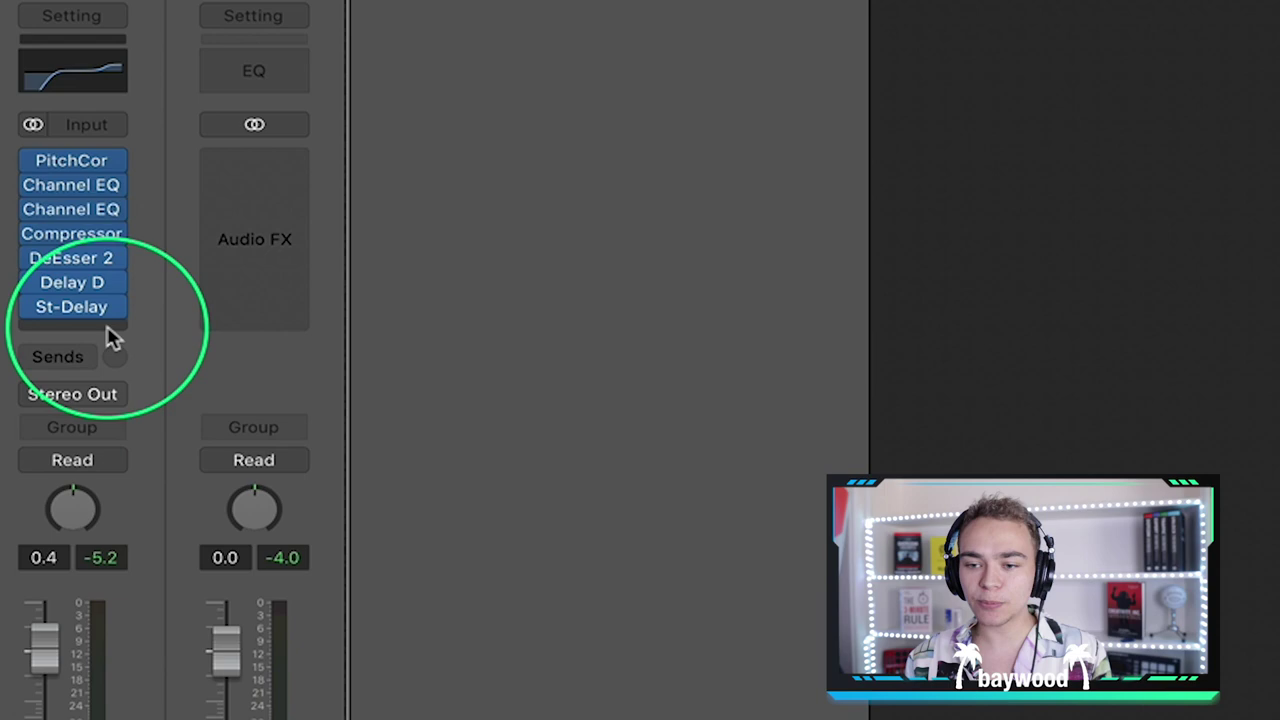
Insert a ChromaVerb reverb on the hook vocal track, directly after the Stereo Delay
left_click(112, 337)
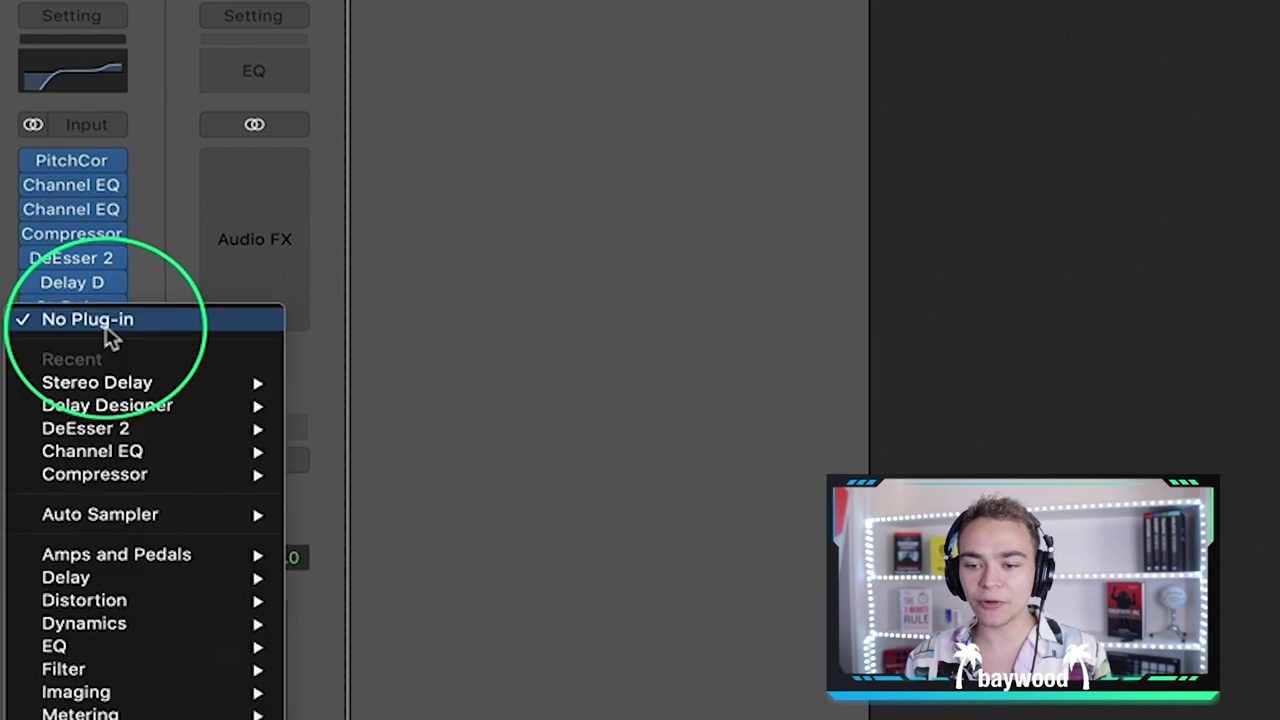
mouse_move(197, 672)
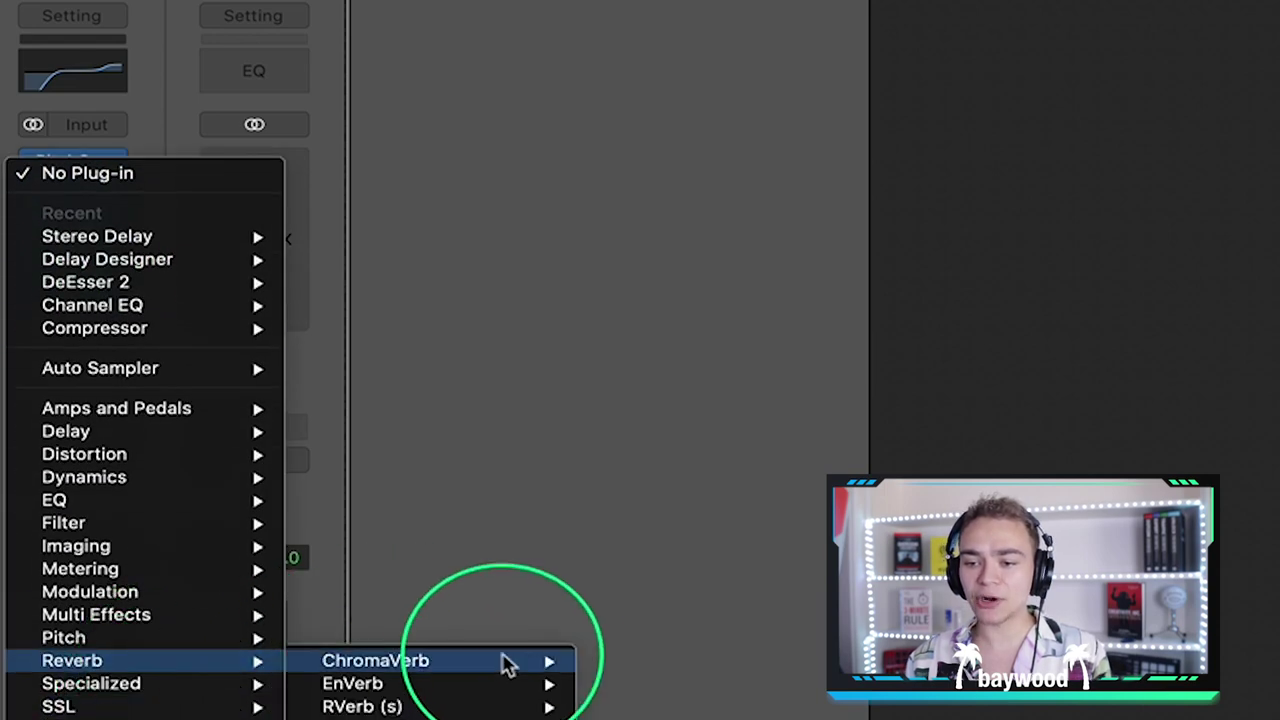
mouse_move(500, 664)
left_click(620, 662)
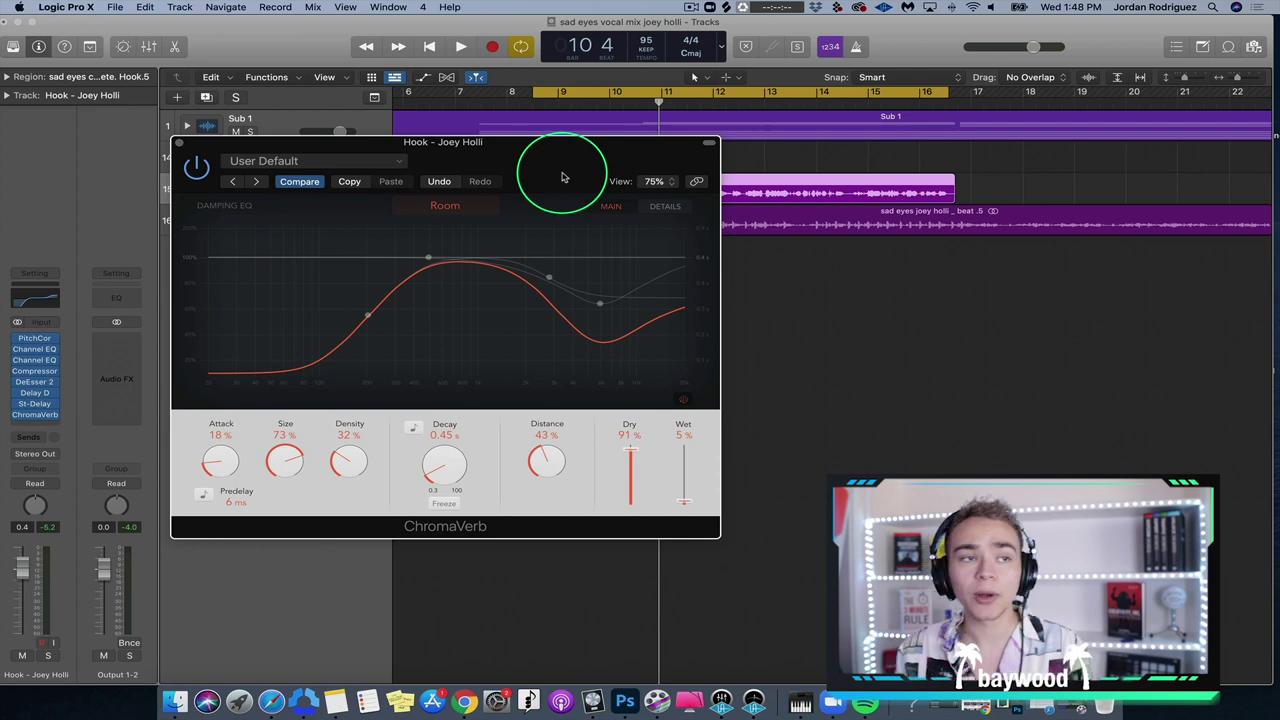
Set the ChromaVerb room type to Airy and its wet level to 41%
left_click(460, 209)
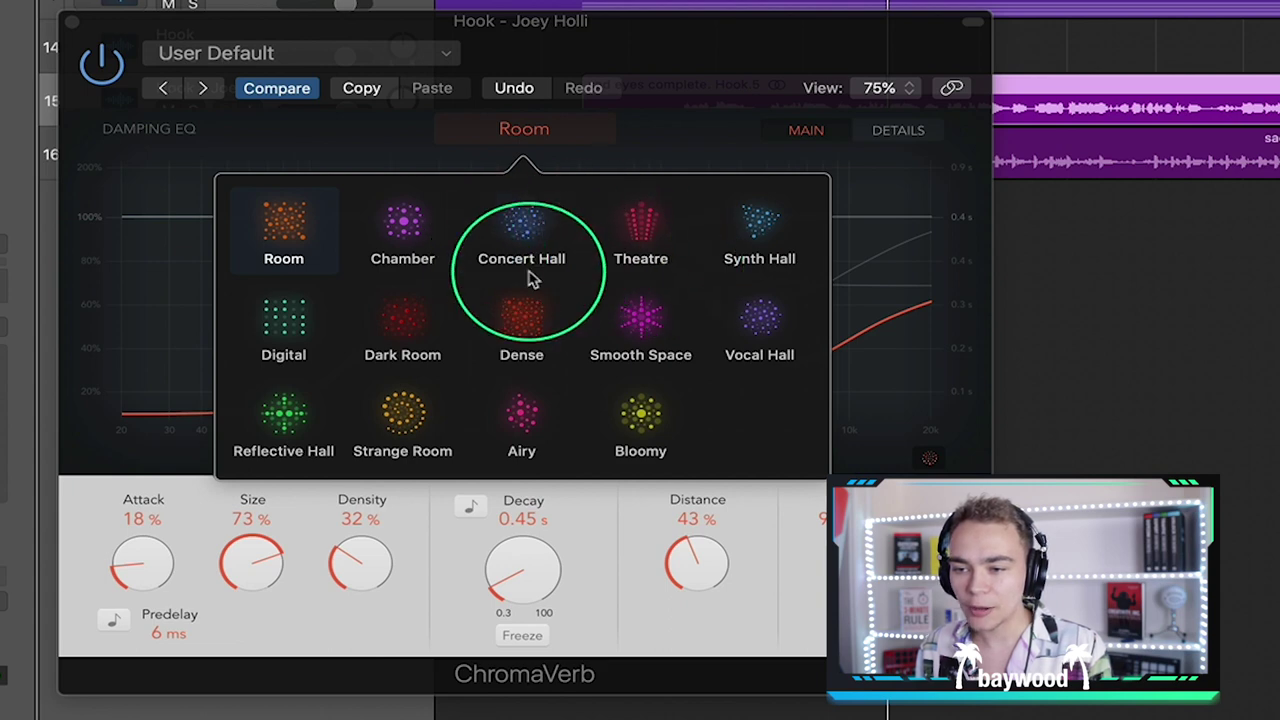
left_click(549, 410)
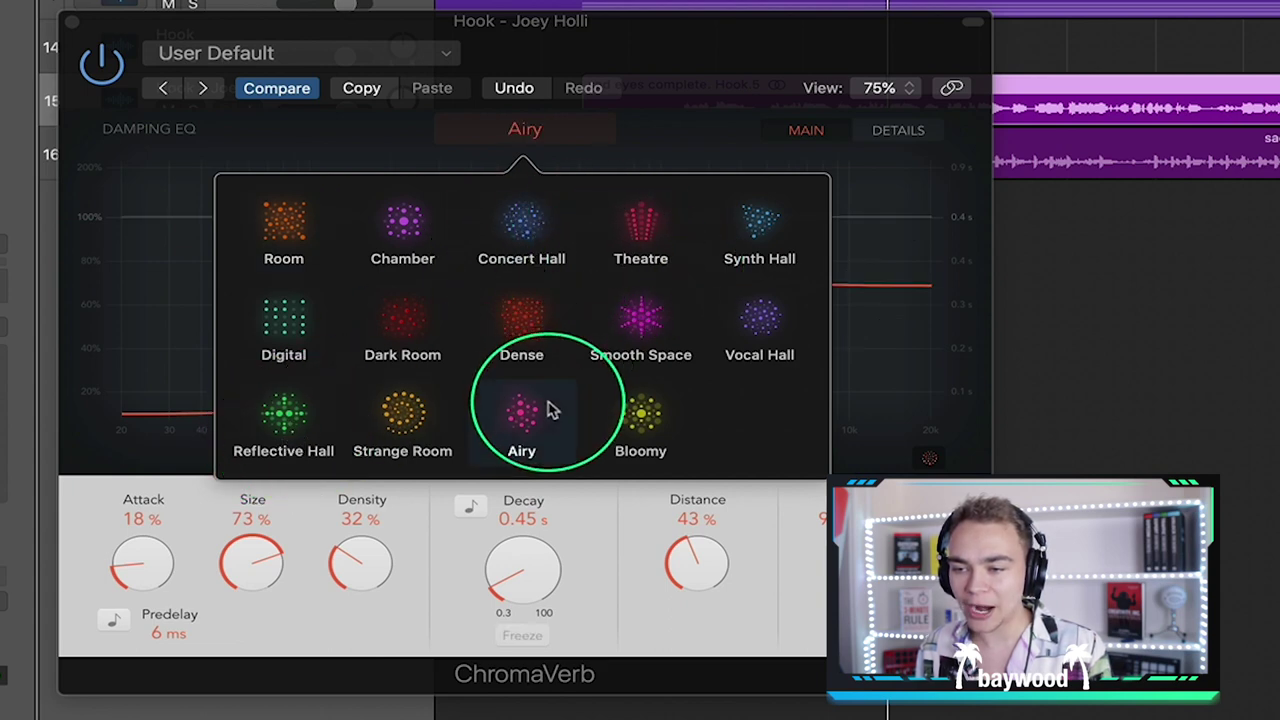
left_click(676, 92)
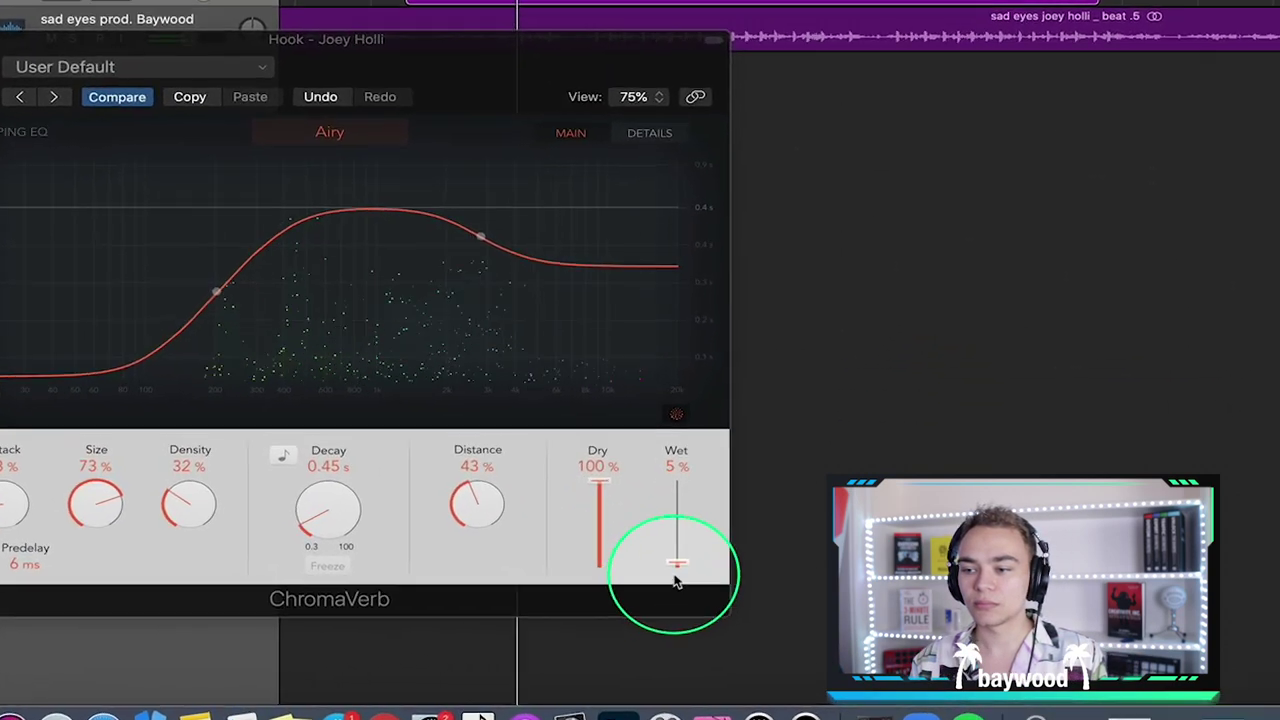
left_click_drag(665, 587, 671, 559)
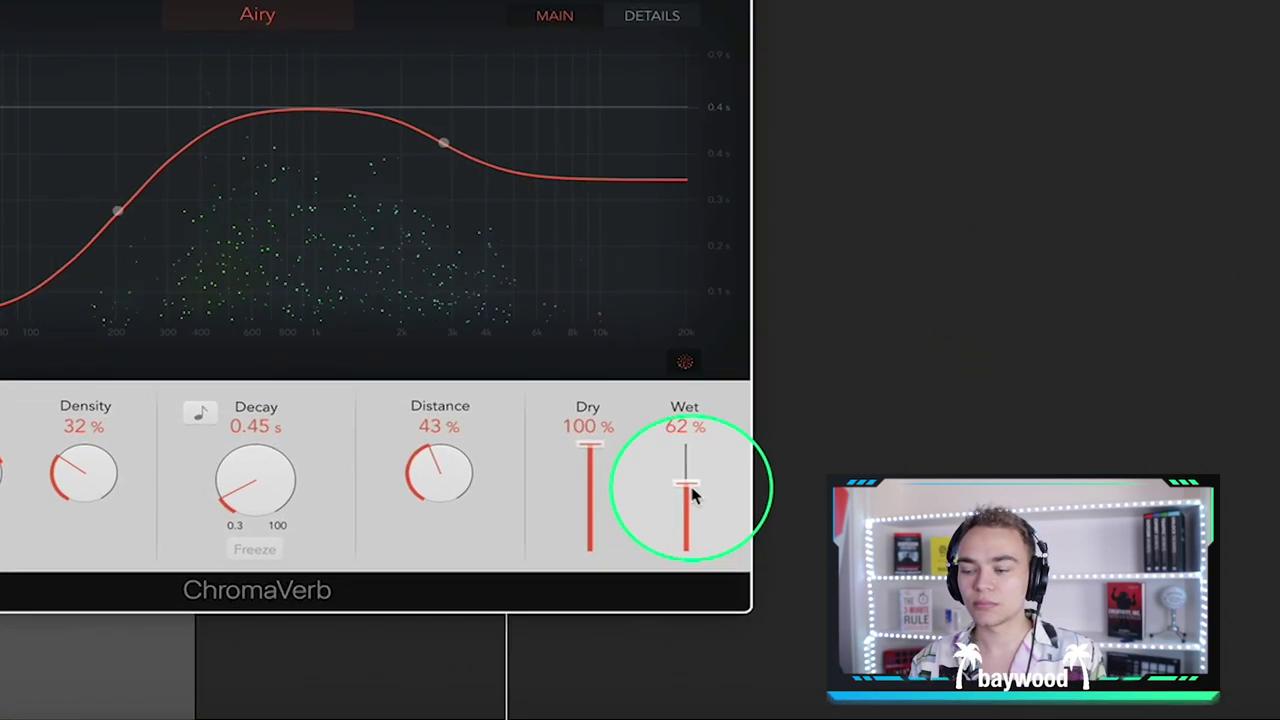
mouse_move(693, 497)
left_mouse_down()
mouse_move(684, 492)
mouse_move(686, 509)
left_mouse_up()
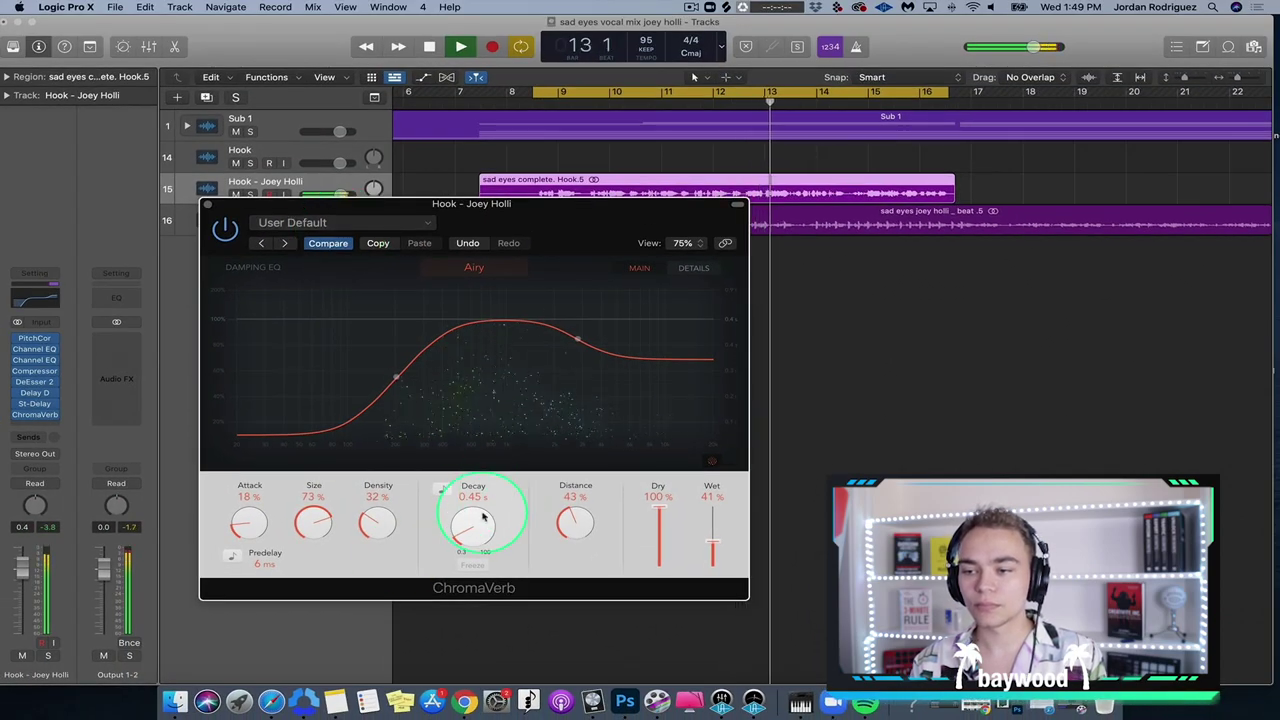
Raise the ChromaVerb decay in stages to 2.50 s while auditioning the hook
mouse_move(483, 517)
left_mouse_down()
mouse_move(480, 503)
mouse_move(478, 533)
left_mouse_up()
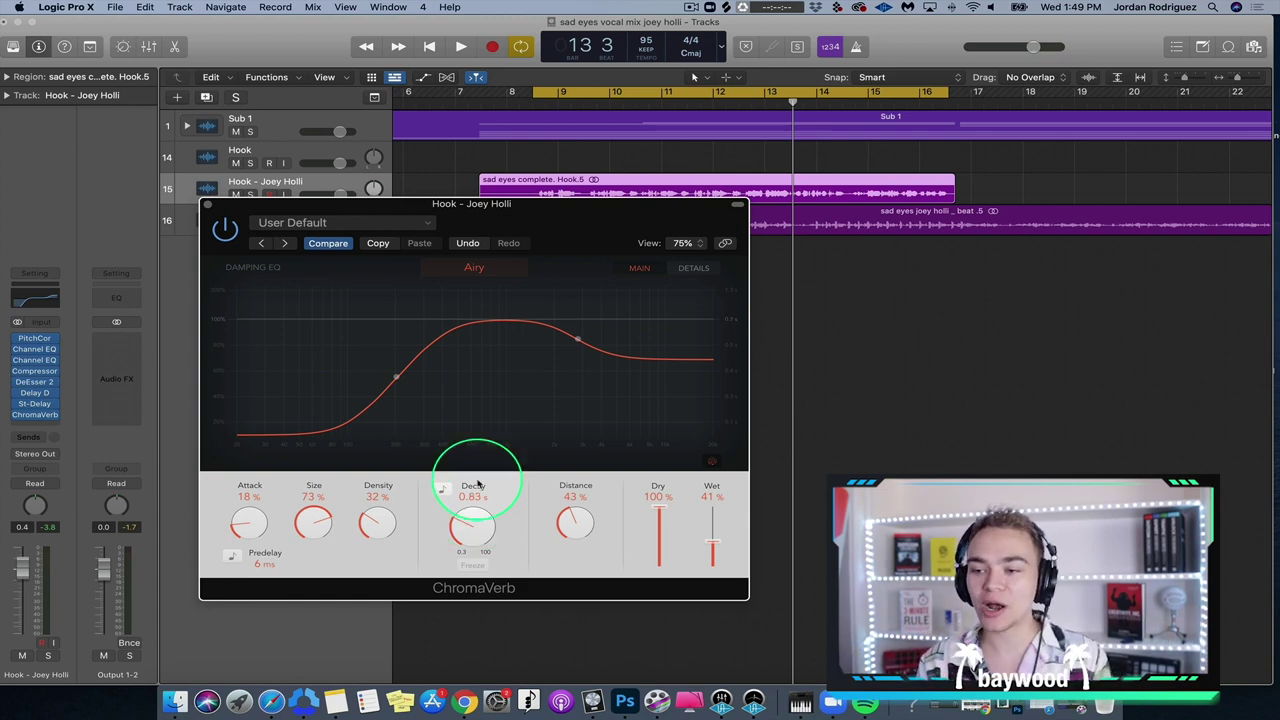
left_click_drag(478, 484, 475, 448)
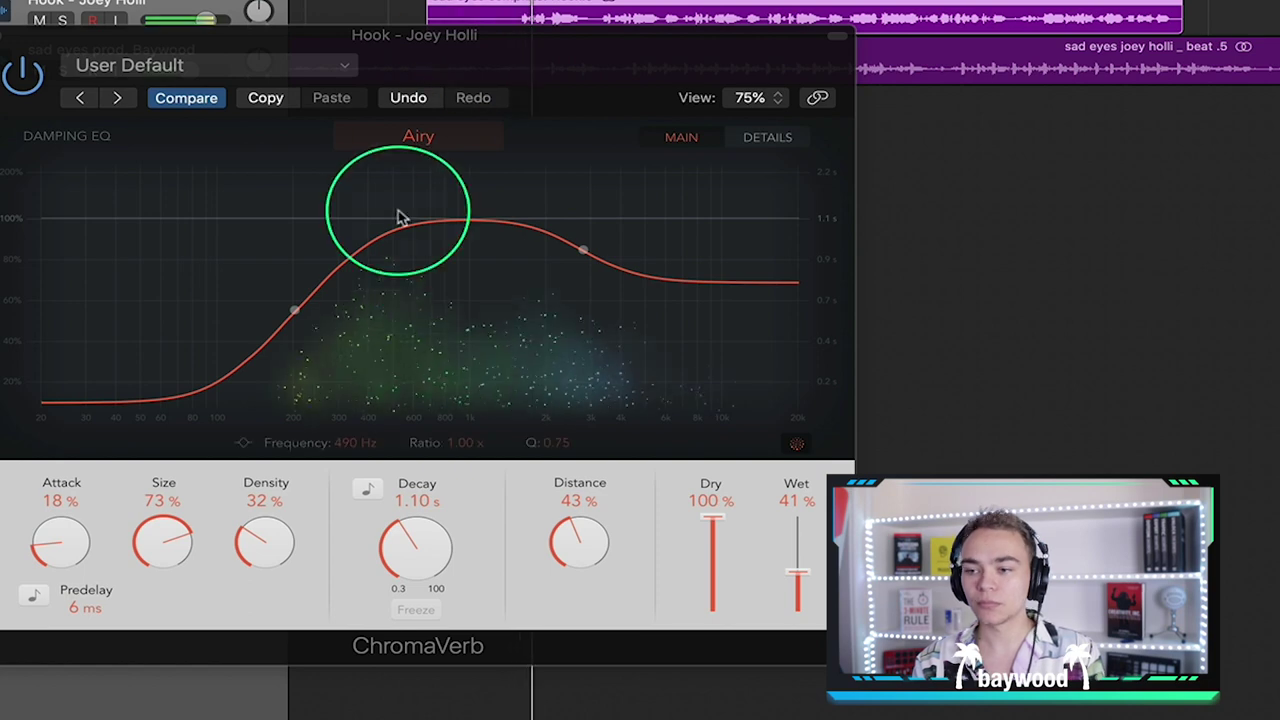
left_click(413, 532)
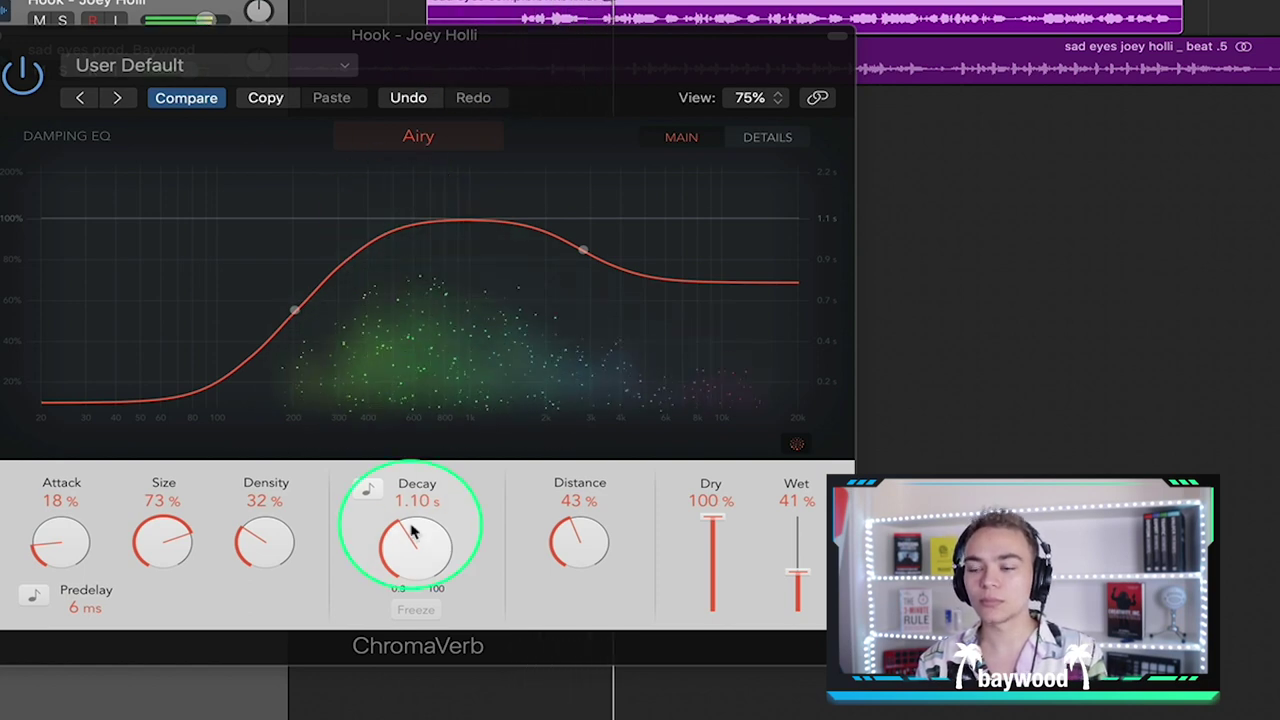
left_click_drag(413, 532, 405, 558)
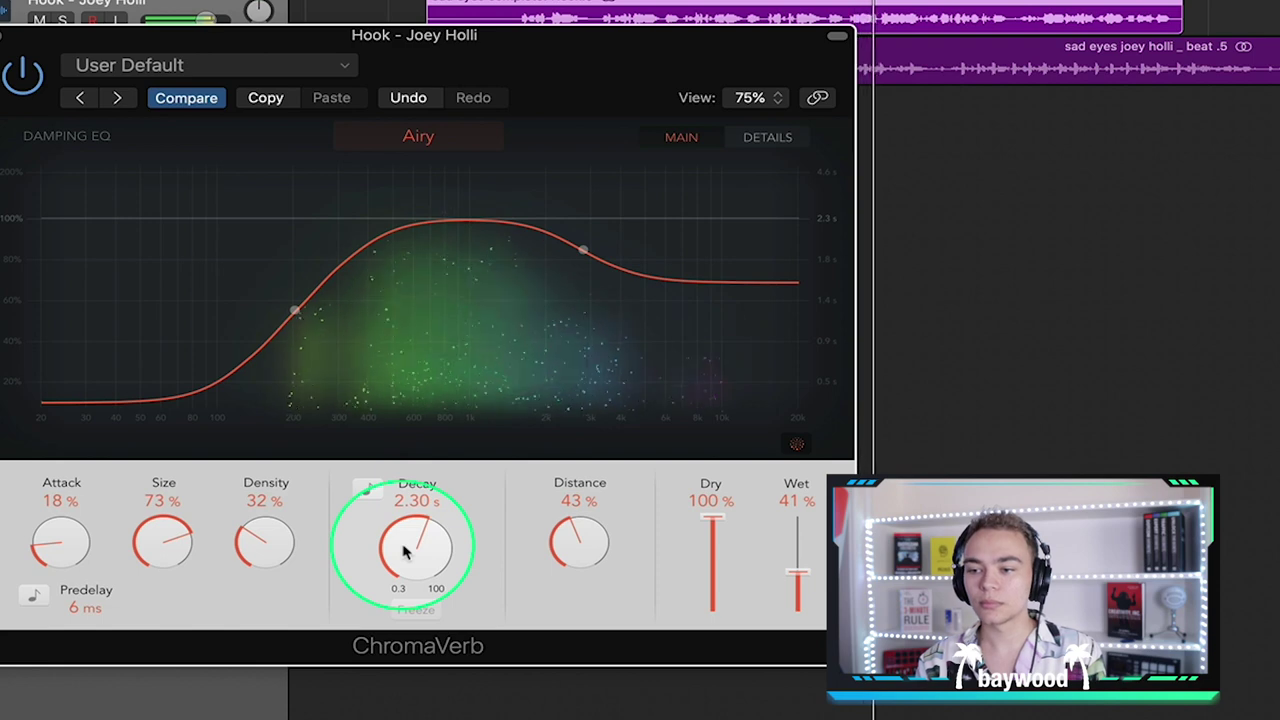
left_click_drag(405, 552, 404, 579)
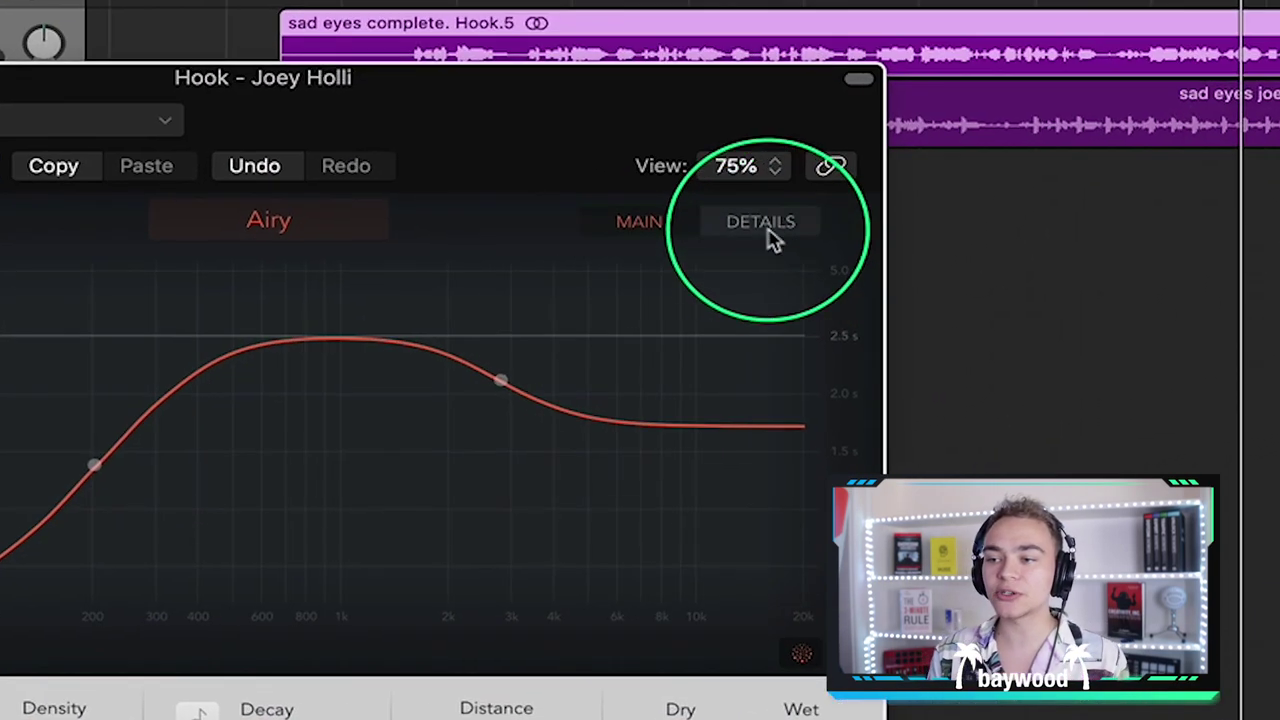
Shape ChromaVerb's output EQ with a low cut and a high cut, and return to the main view
left_click(695, 269)
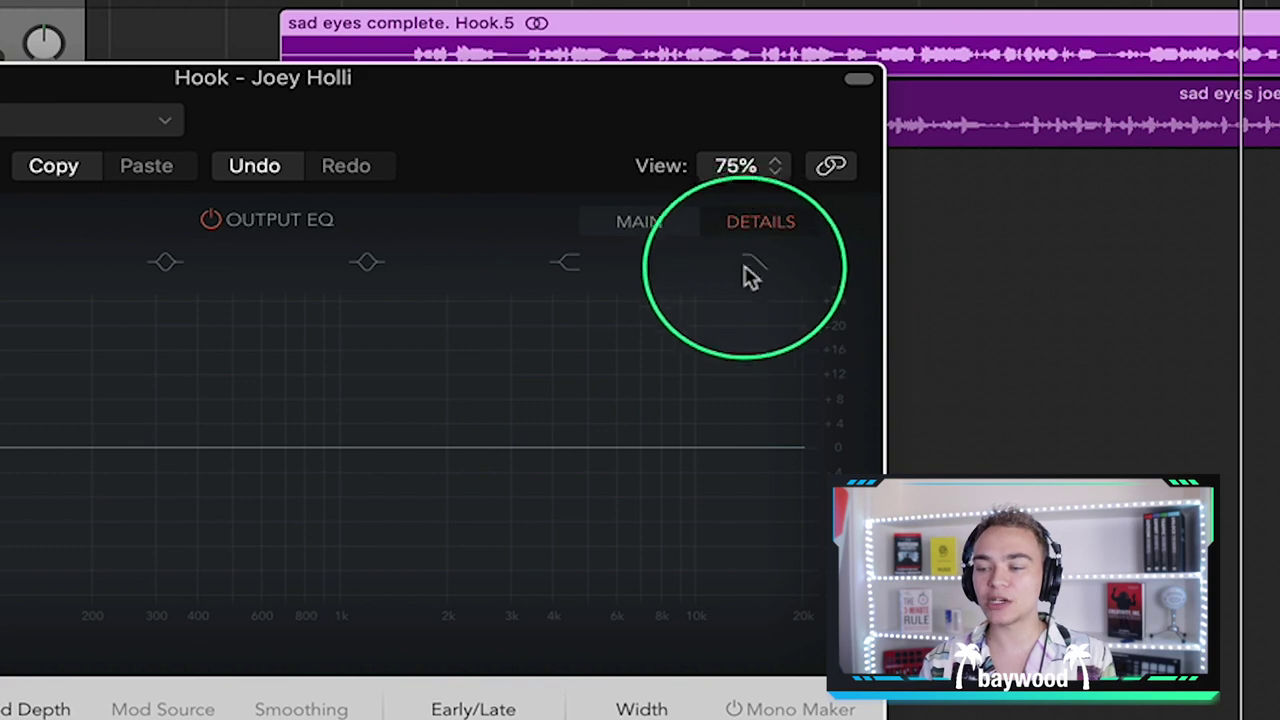
mouse_move(750, 277)
left_mouse_down()
mouse_move(751, 497)
mouse_move(415, 516)
left_mouse_up()
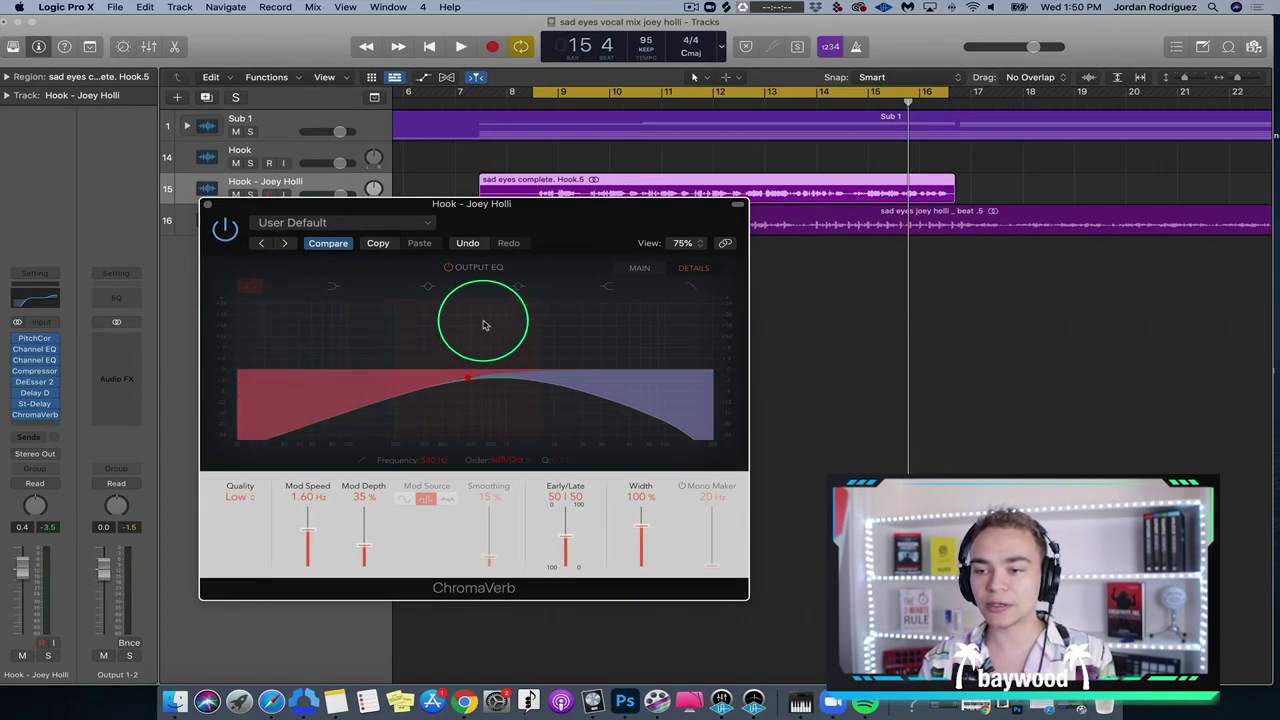
left_click(639, 268)
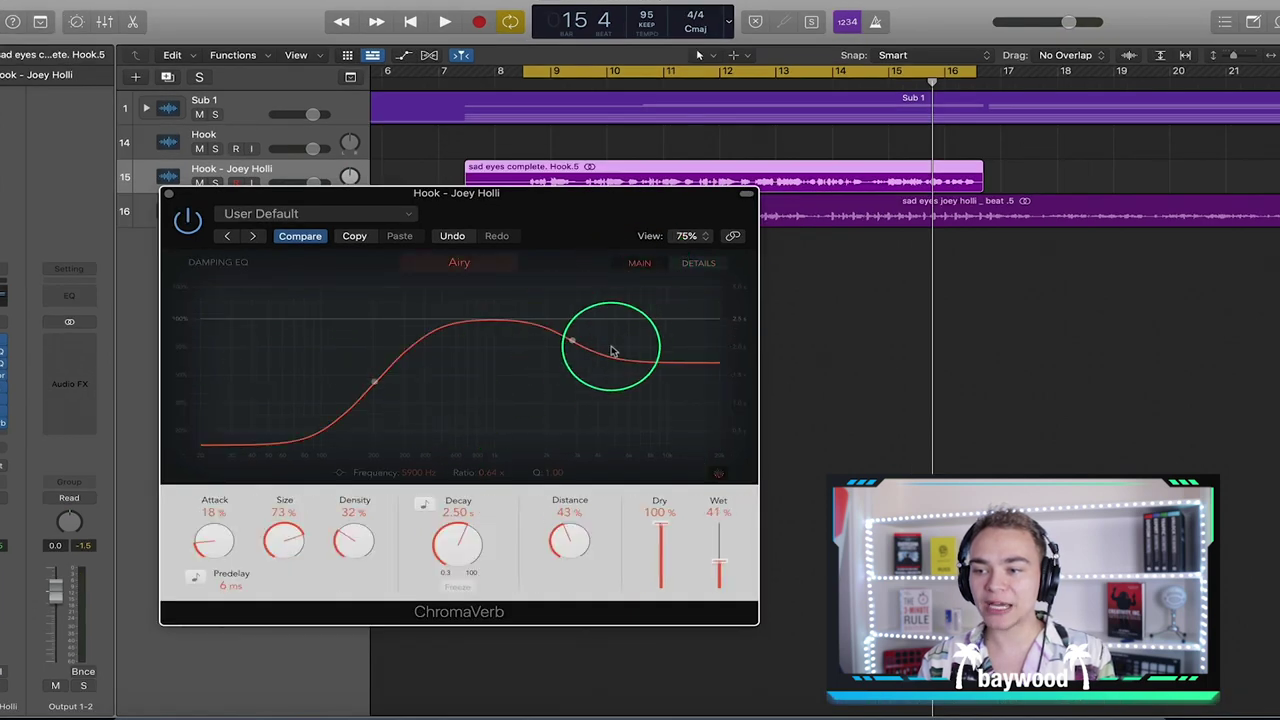
Set the high band of ChromaVerb's damping EQ to 7600 Hz with ratio 0.10, auditioning the hook
left_click_drag(613, 351, 636, 446)
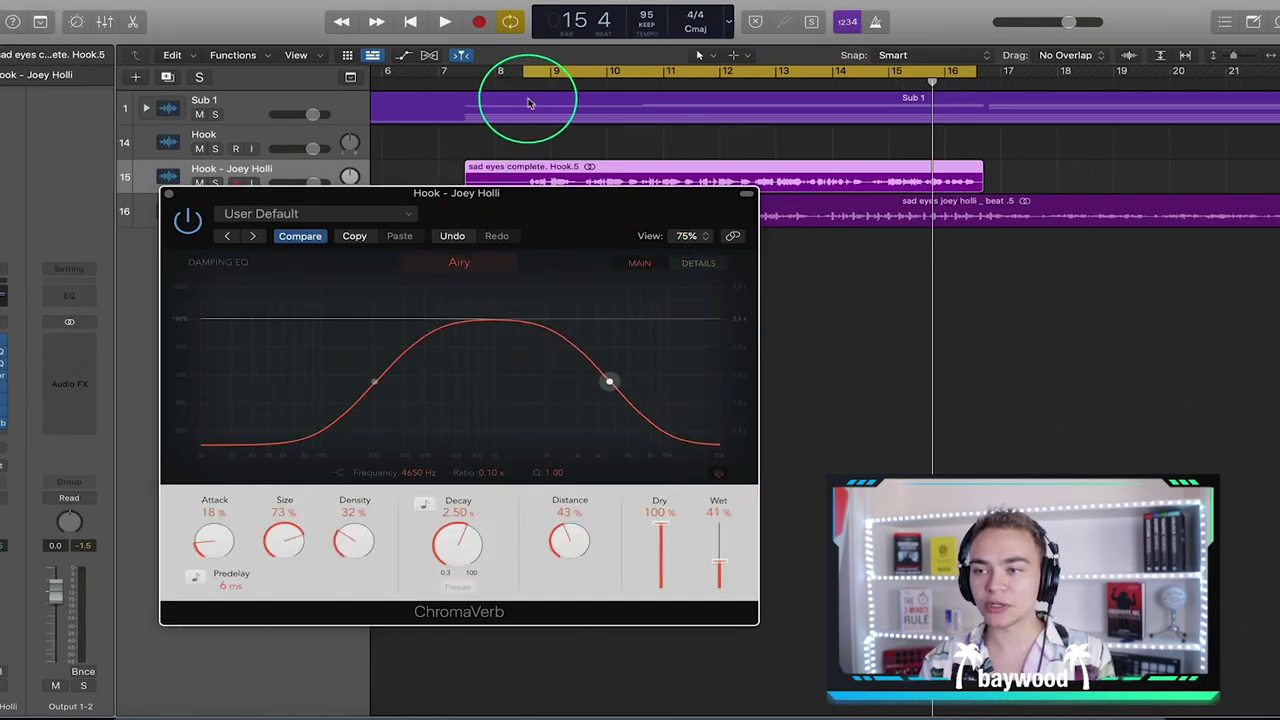
key("space")
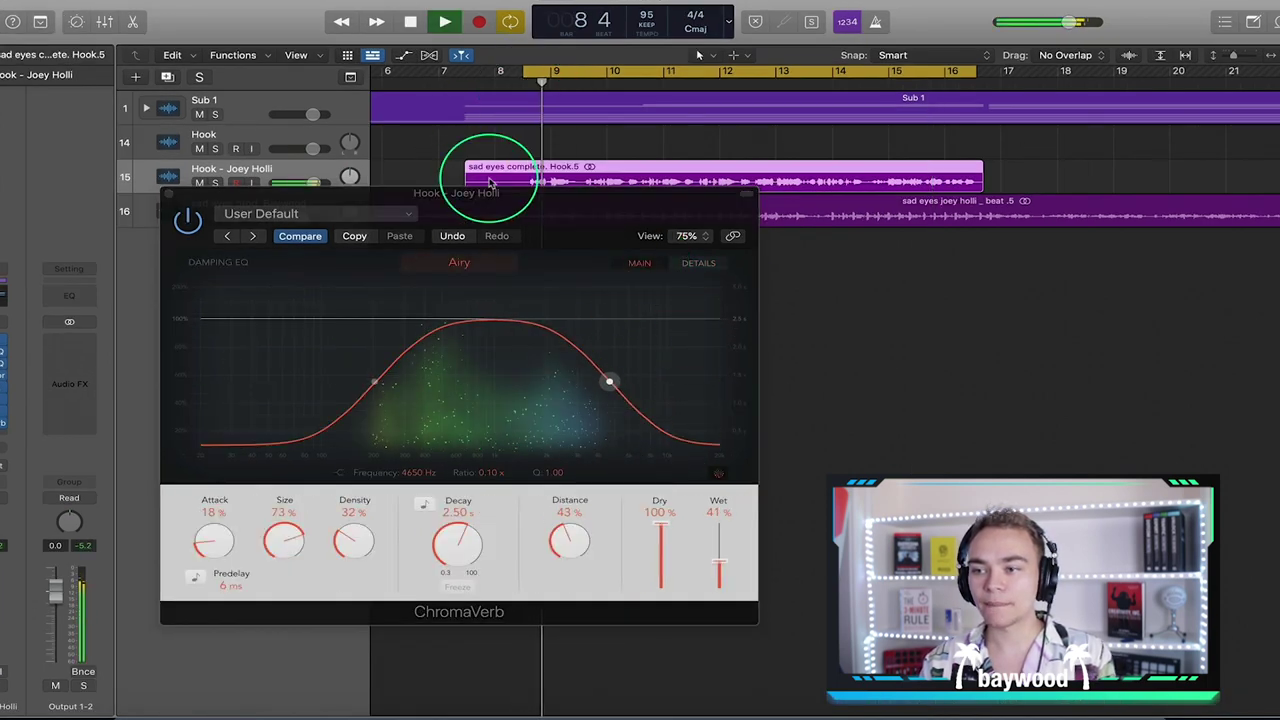
left_click_drag(556, 228, 518, 202)
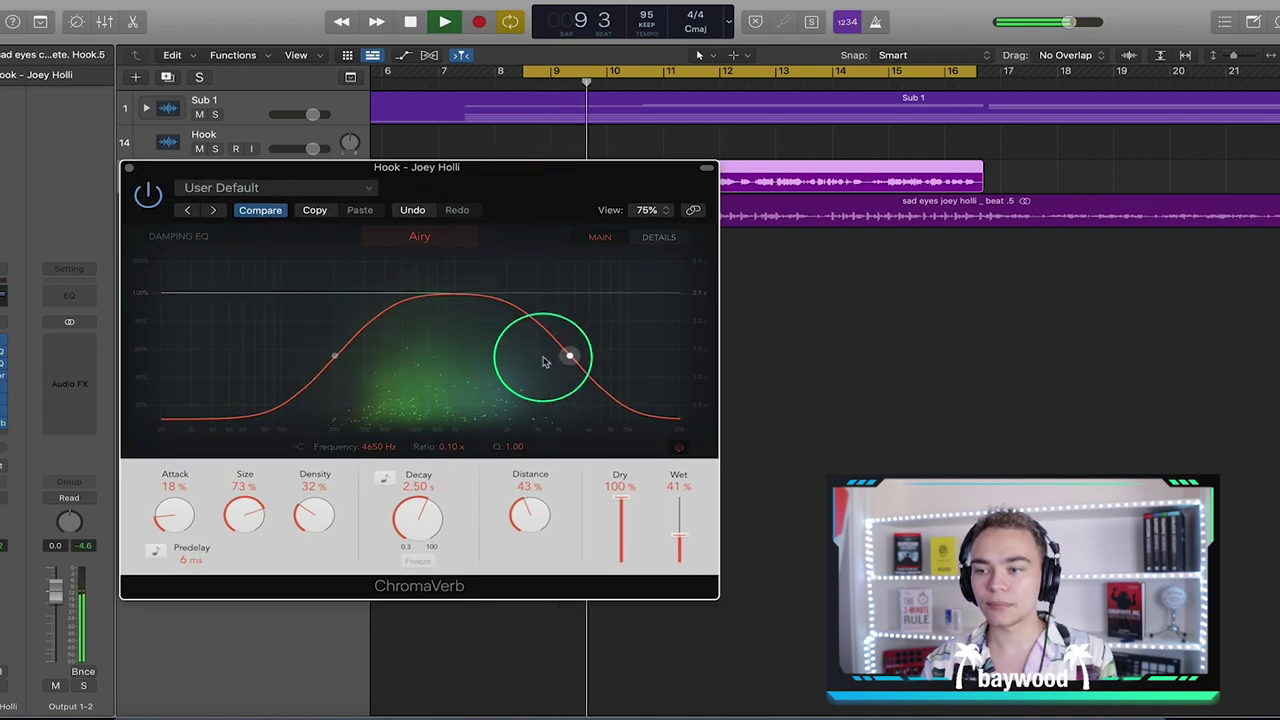
left_click_drag(569, 357, 605, 360)
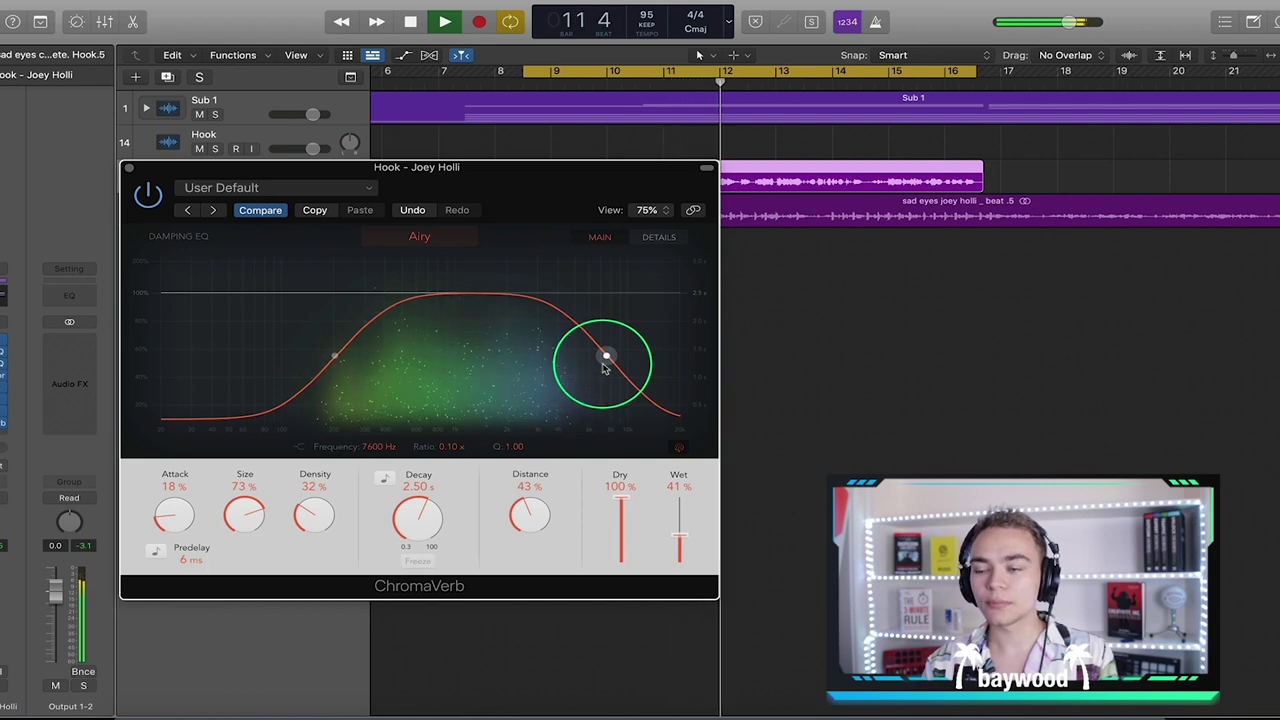
key("space")
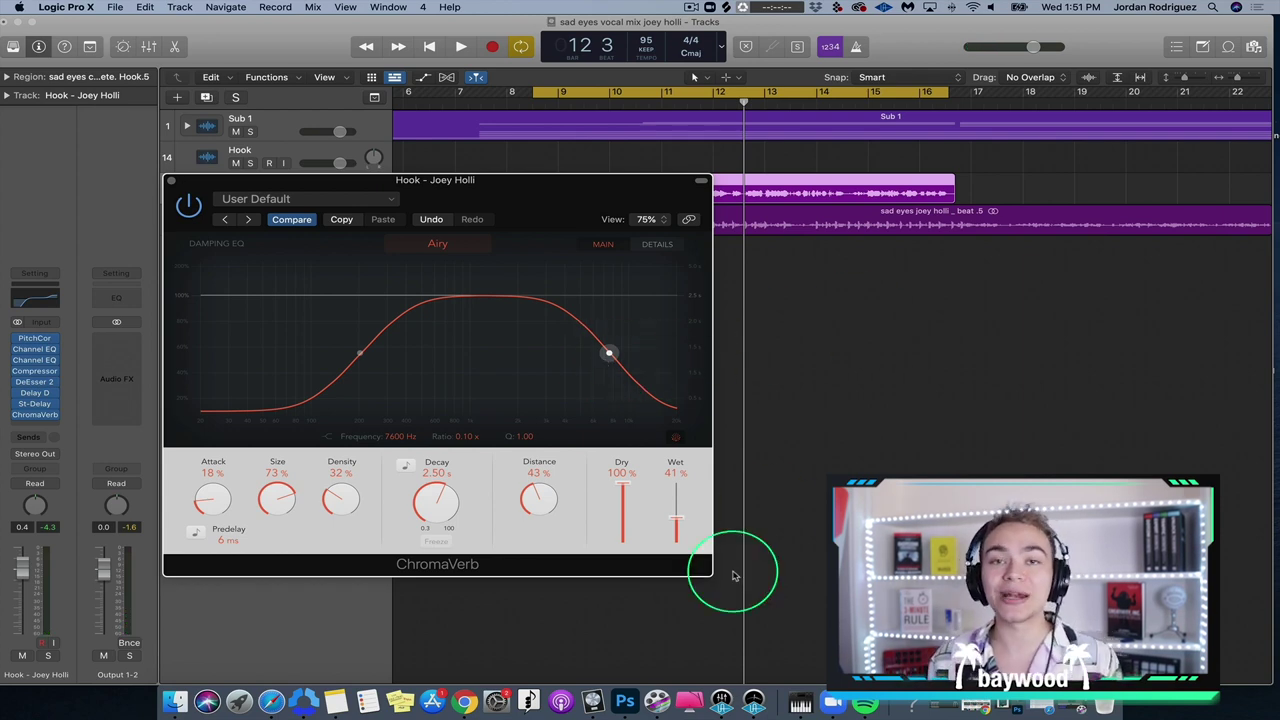
Play the hook and lower the ChromaVerb wet level to 14%, repositioning the plug-in window
left_click_drag(549, 186, 493, 198)
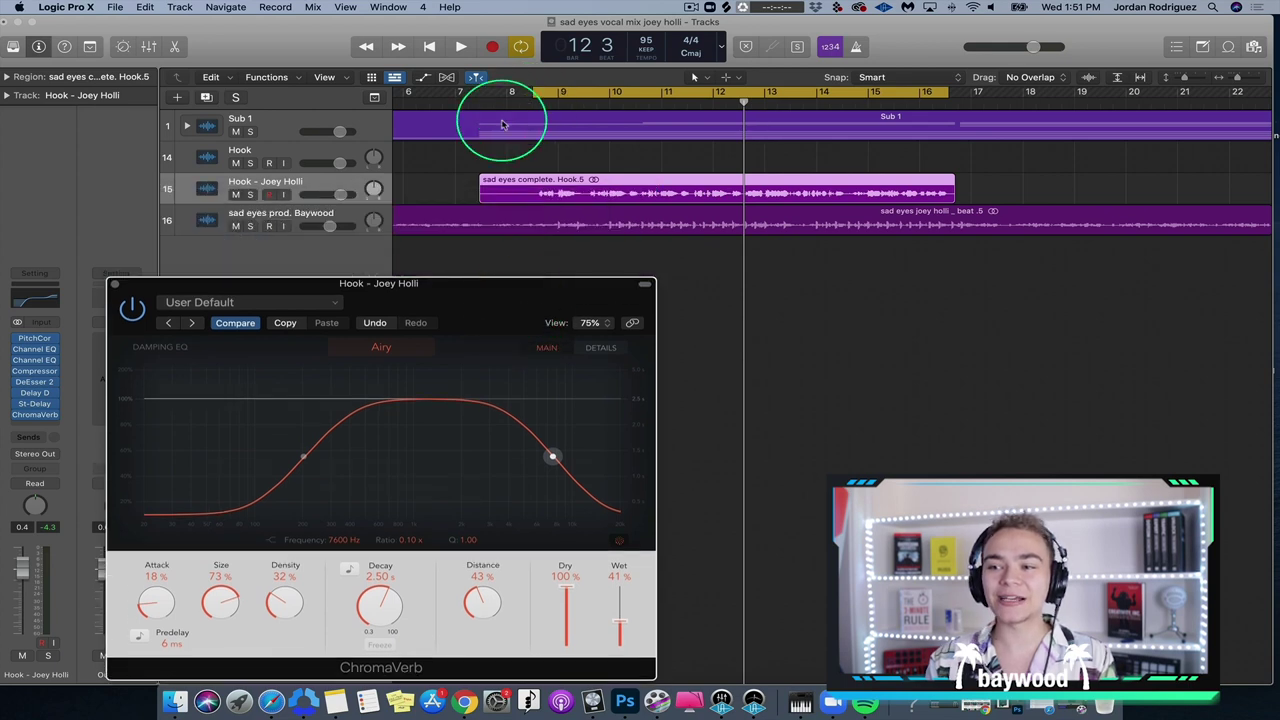
left_click(519, 101)
left_click_drag(478, 287, 437, 73)
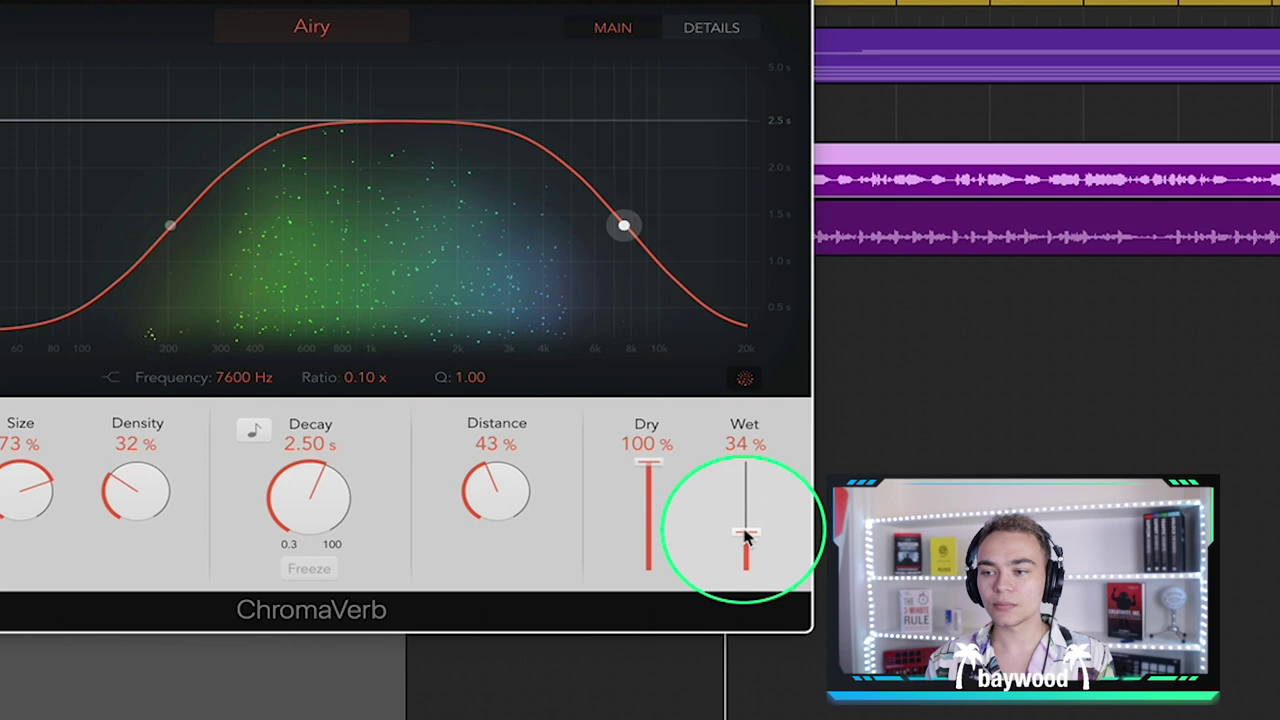
mouse_move(745, 537)
left_mouse_down()
mouse_move(745, 557)
mouse_move(745, 484)
mouse_move(745, 557)
left_mouse_up()
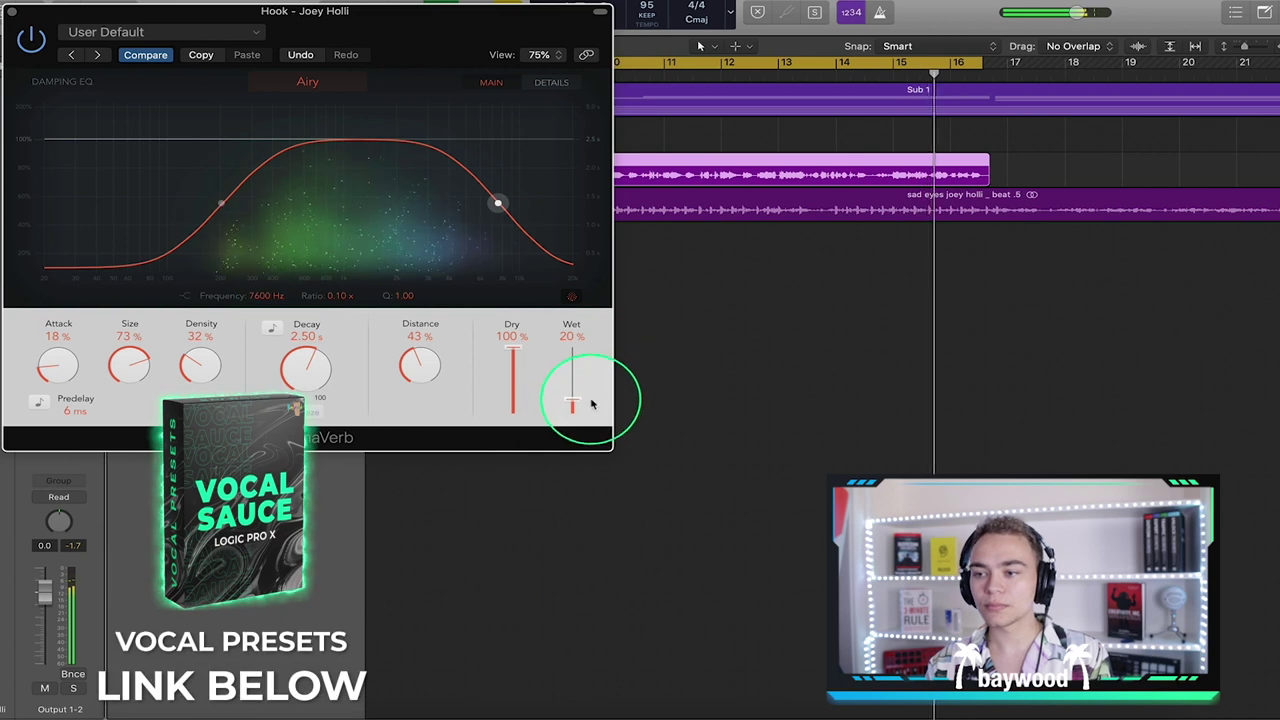
left_click_drag(577, 405, 575, 403)
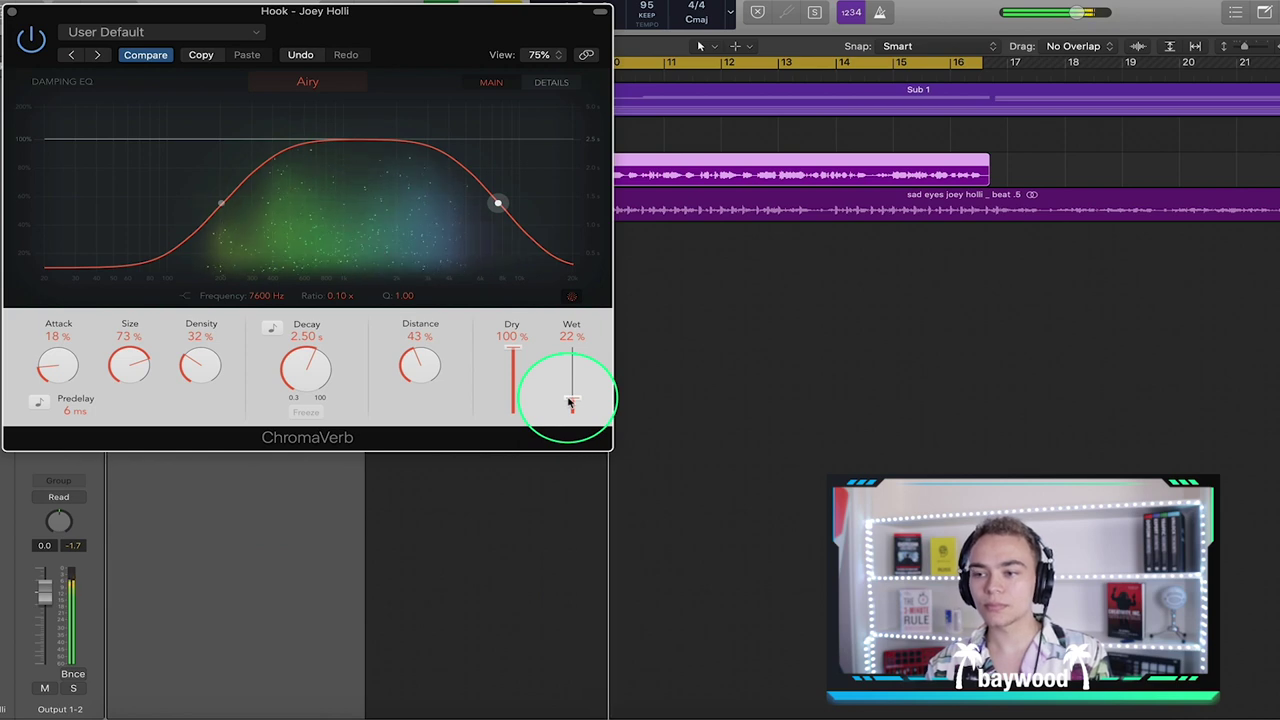
left_click_drag(570, 401, 570, 404)
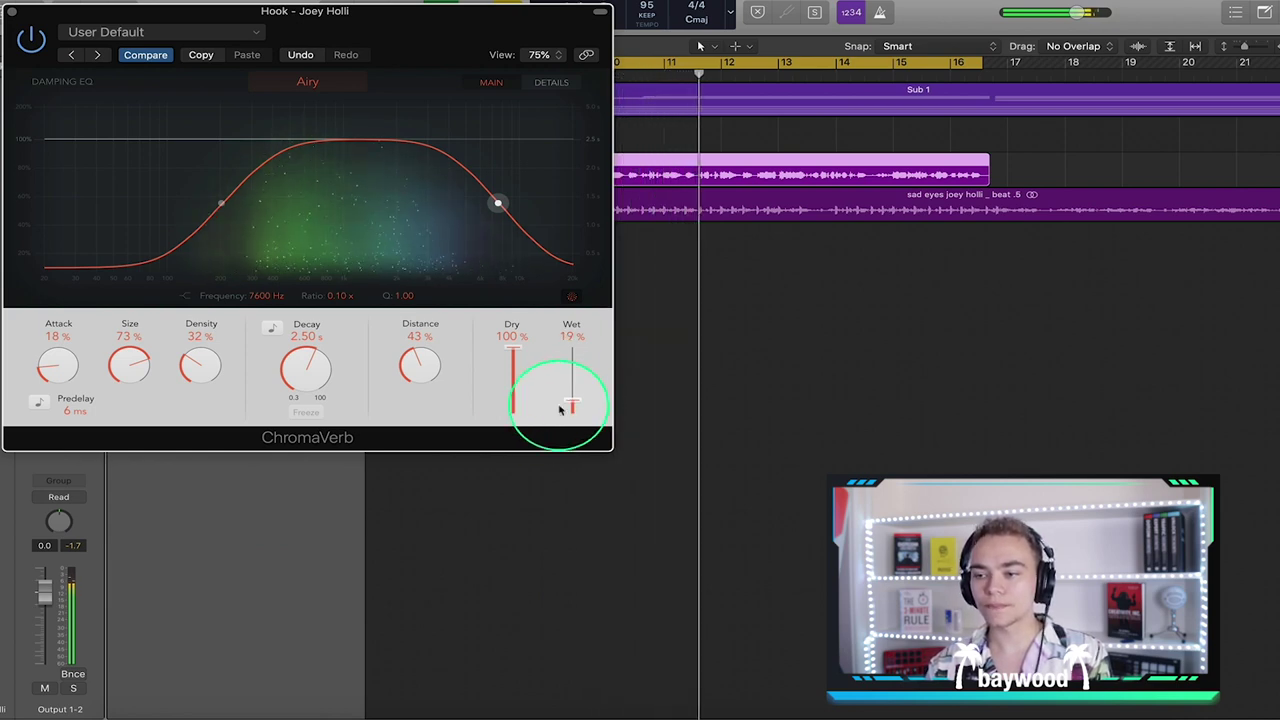
left_click_drag(572, 404, 573, 405)
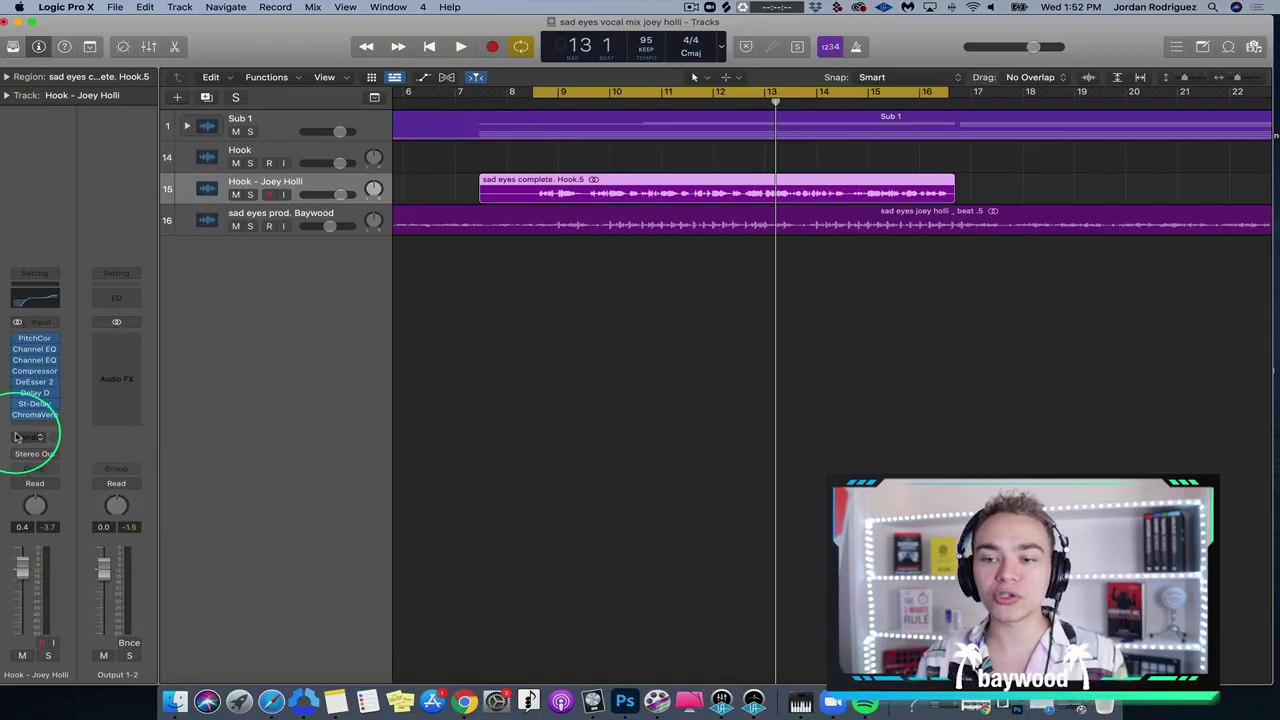
Check the Compressor settings on the hook vocal track and close the plug-in
left_click(35, 371)
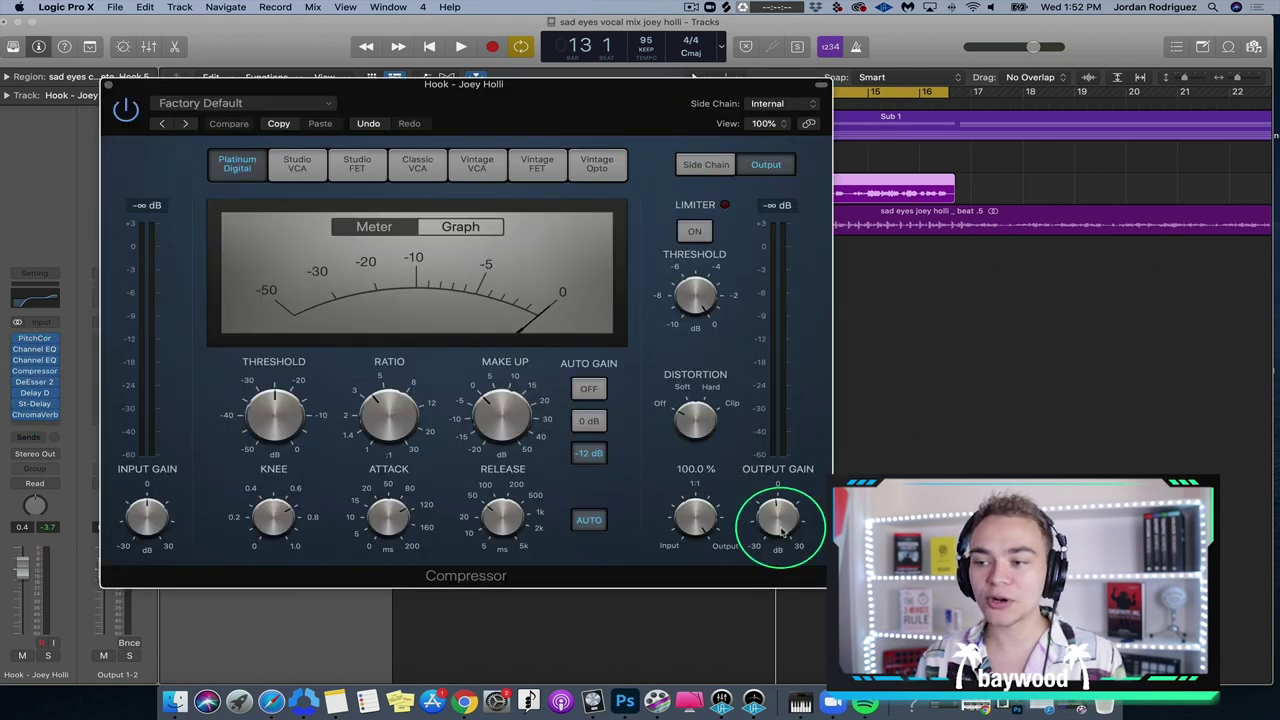
left_click(109, 86)
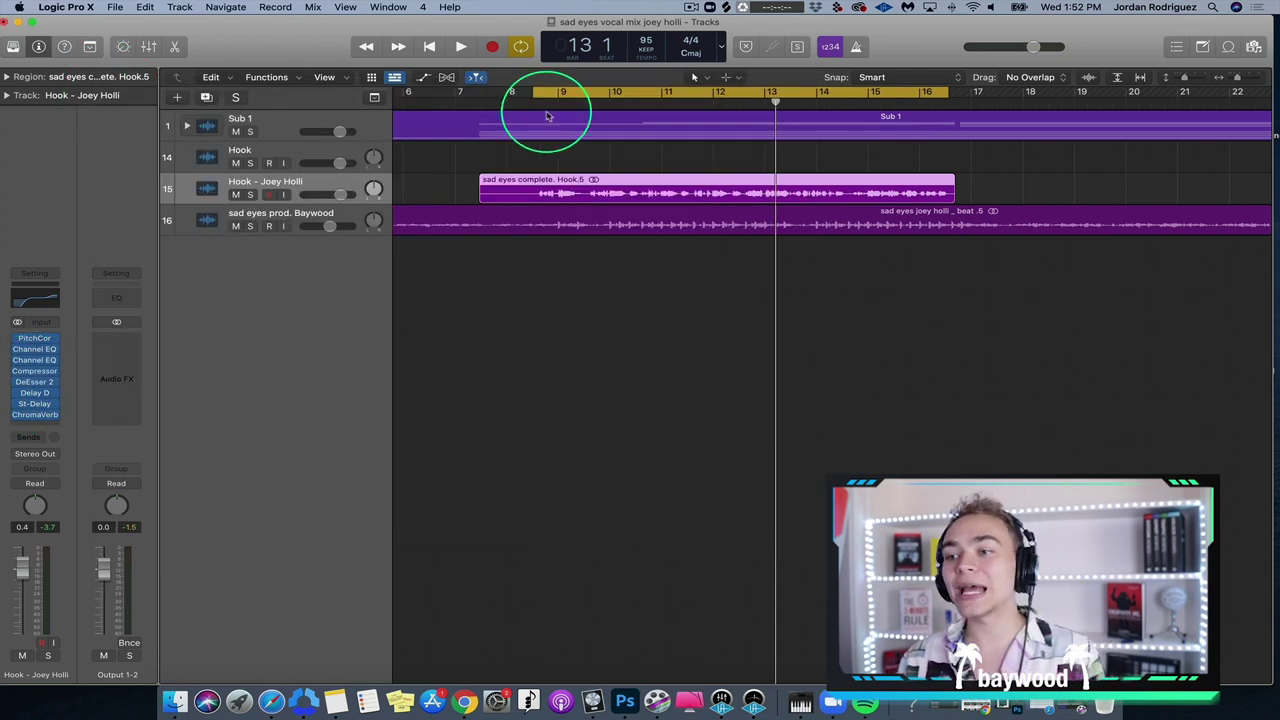
Fit more of the song timeline into view and play the hook from about bar 8
key("super+Left")
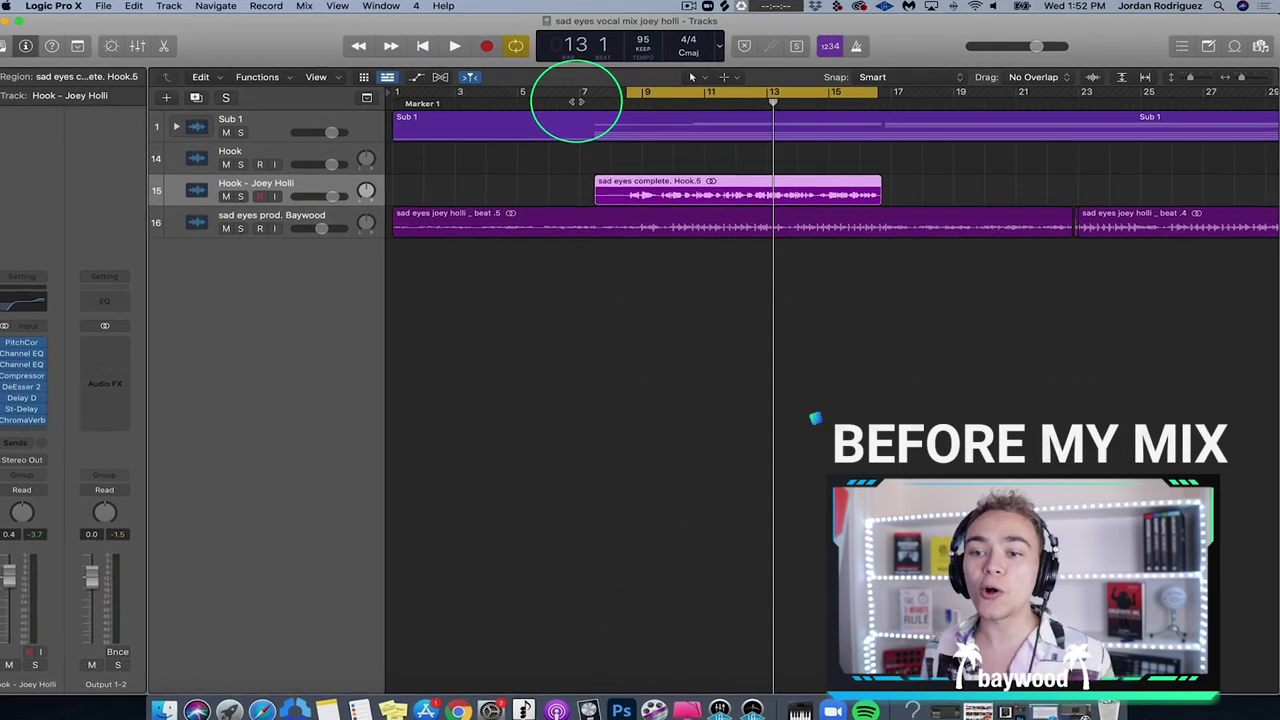
double_click(575, 100)
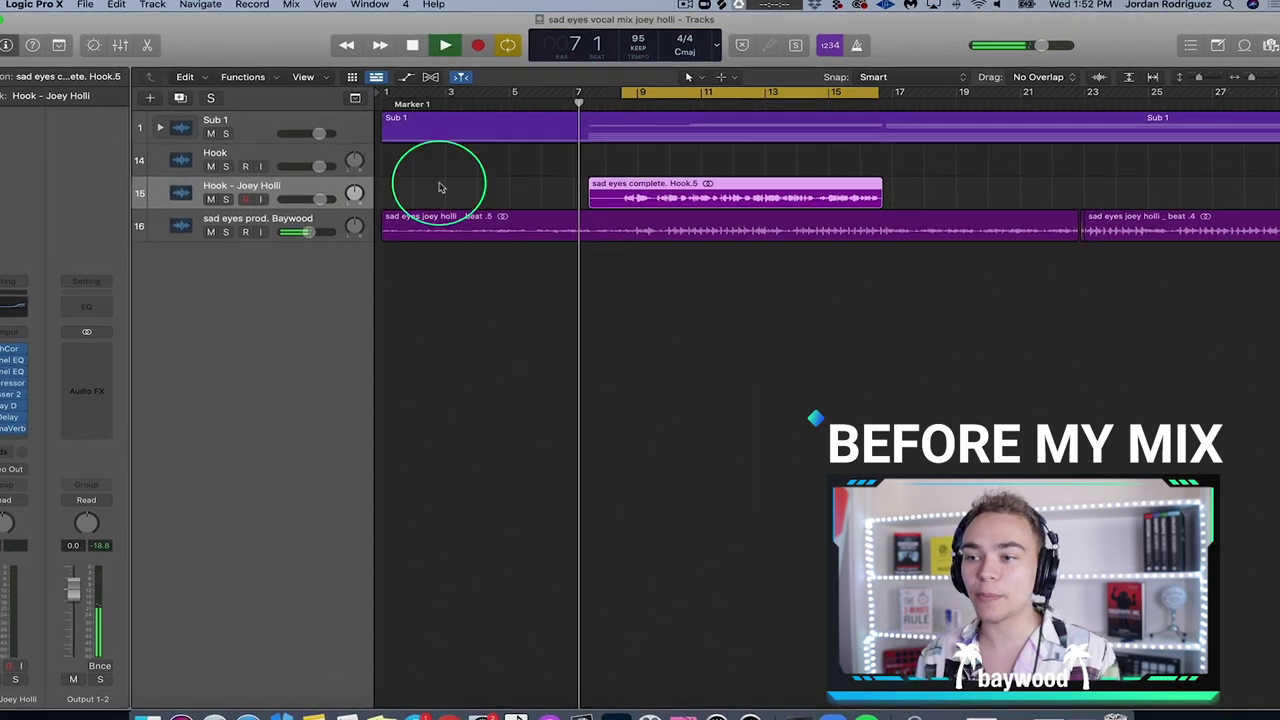
left_click(200, 314)
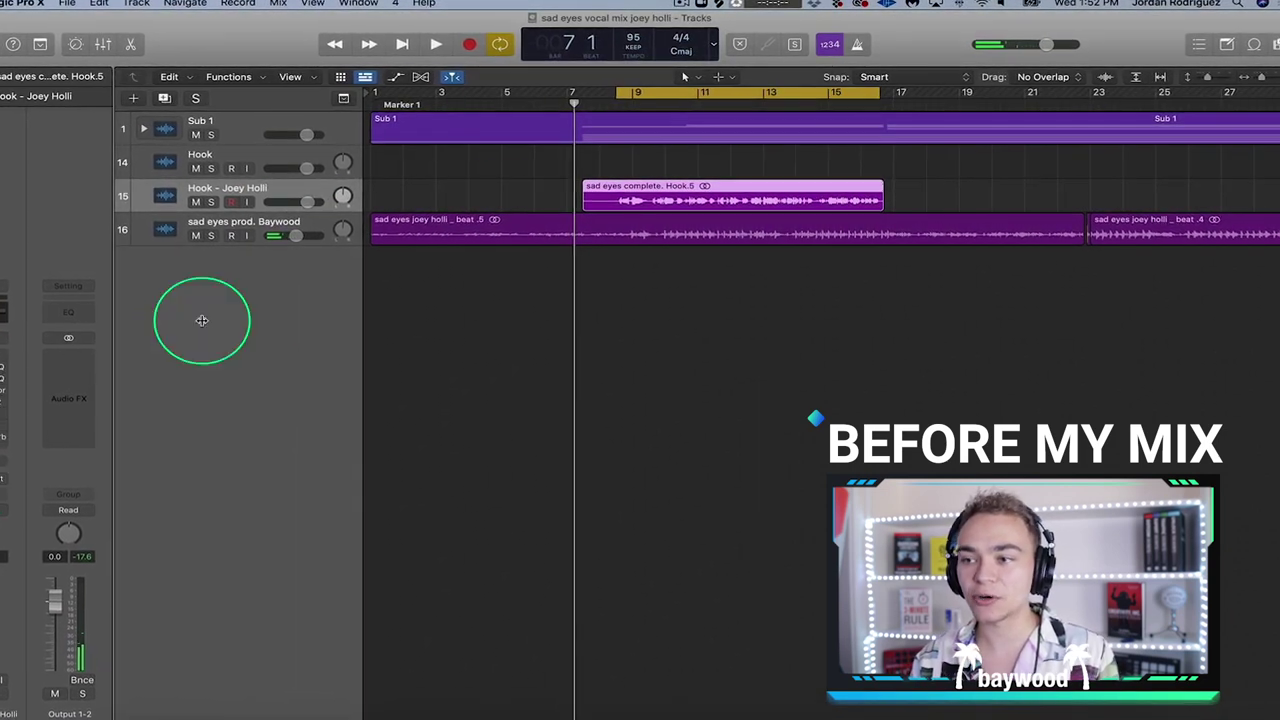
left_click(598, 105)
key("space")
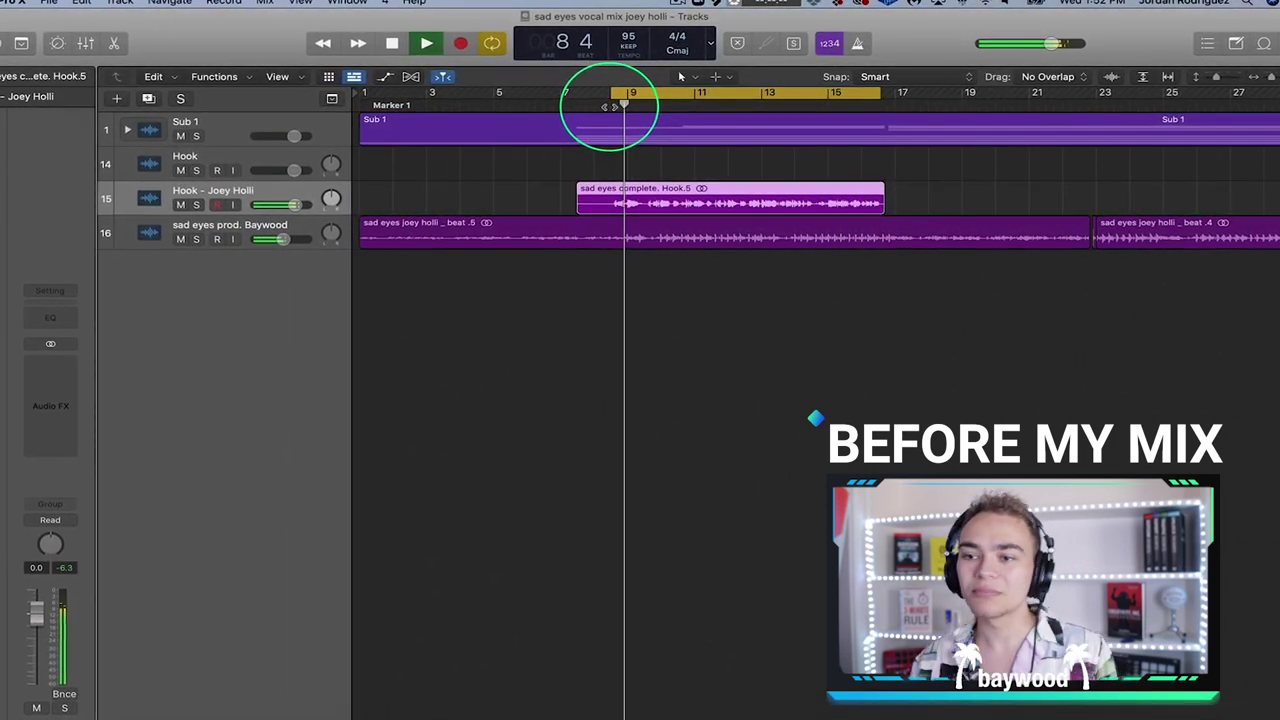
Restart playback shortly before bar 9 to hear the mixed hook, and close the ChromaVerb window
left_click(28, 286)
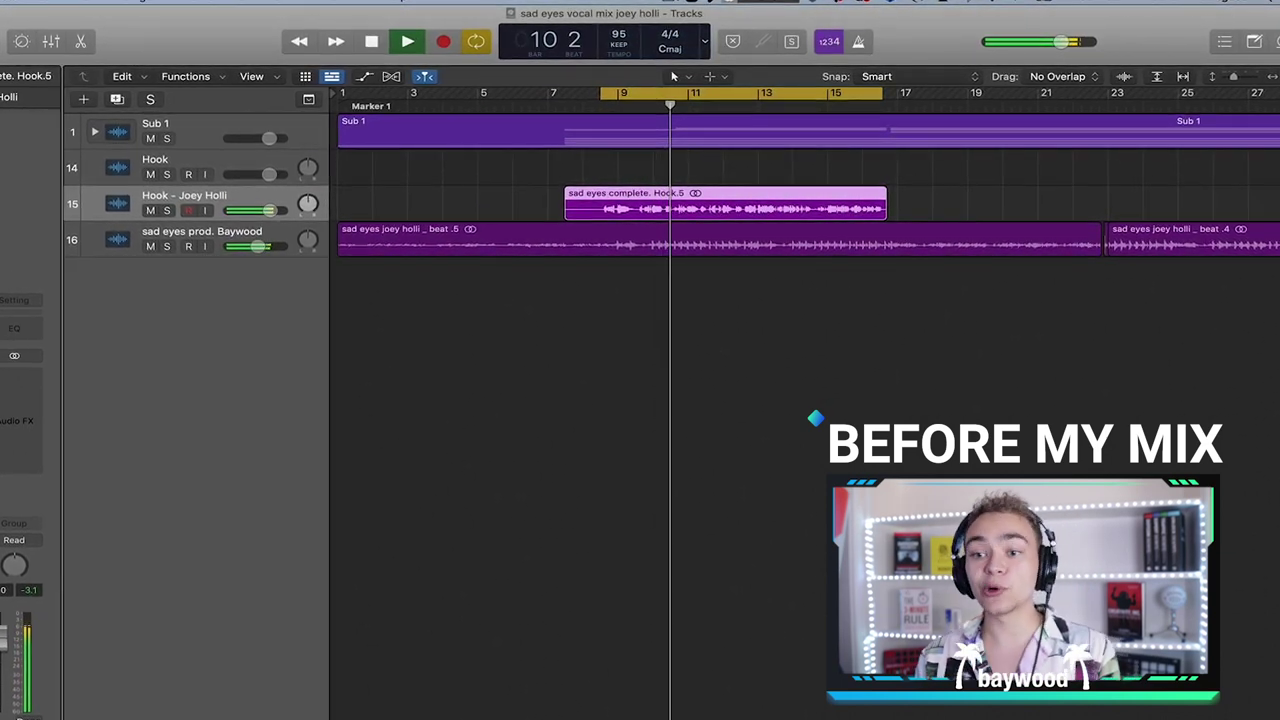
left_click(603, 104)
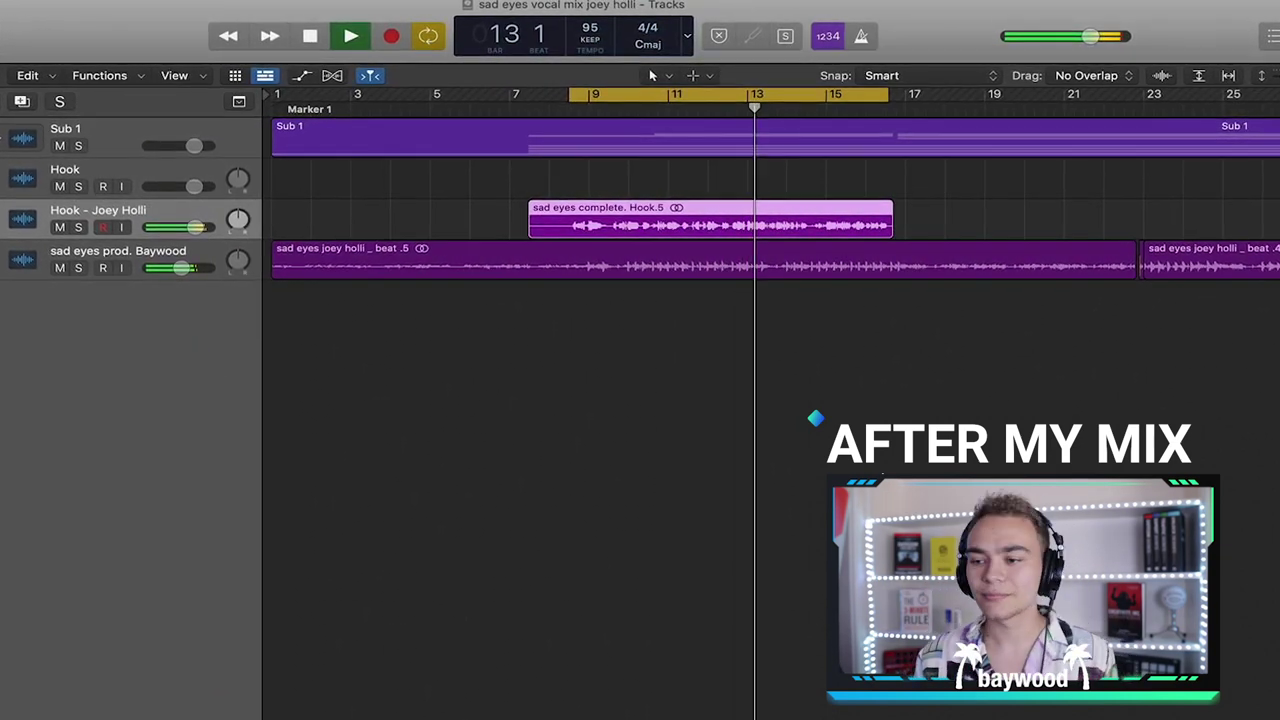
key("v")
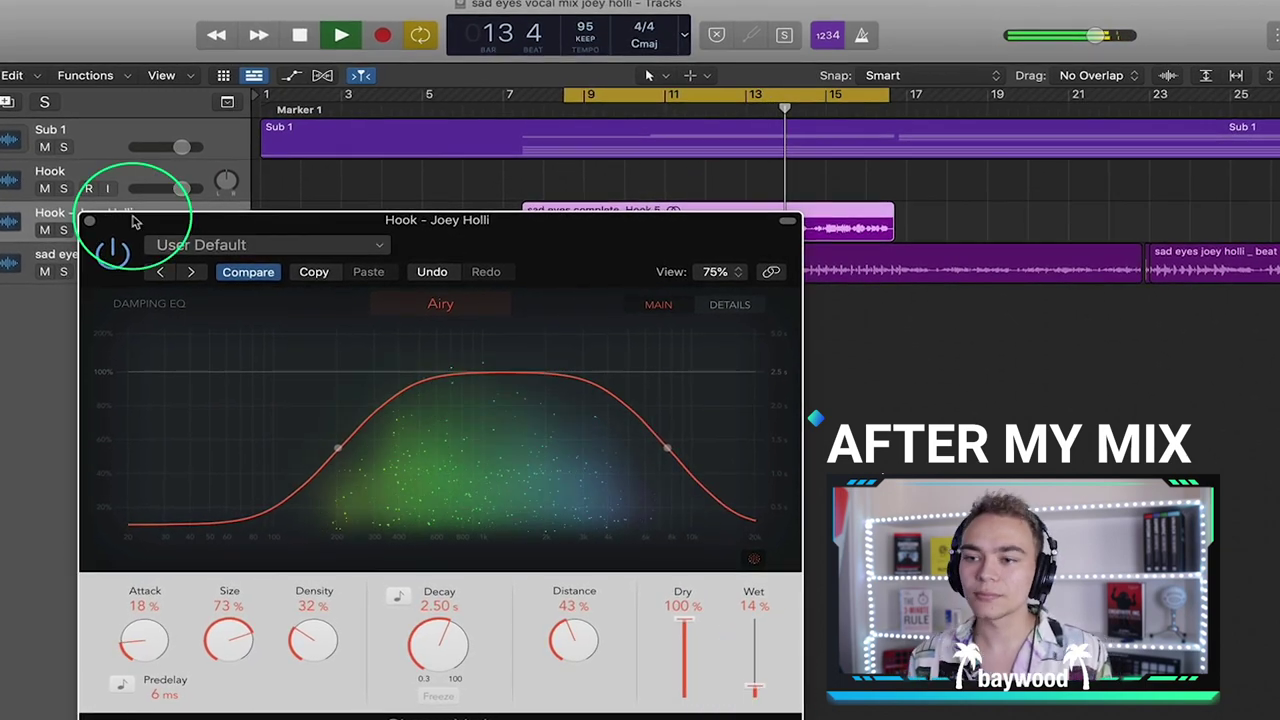
left_click(89, 220)
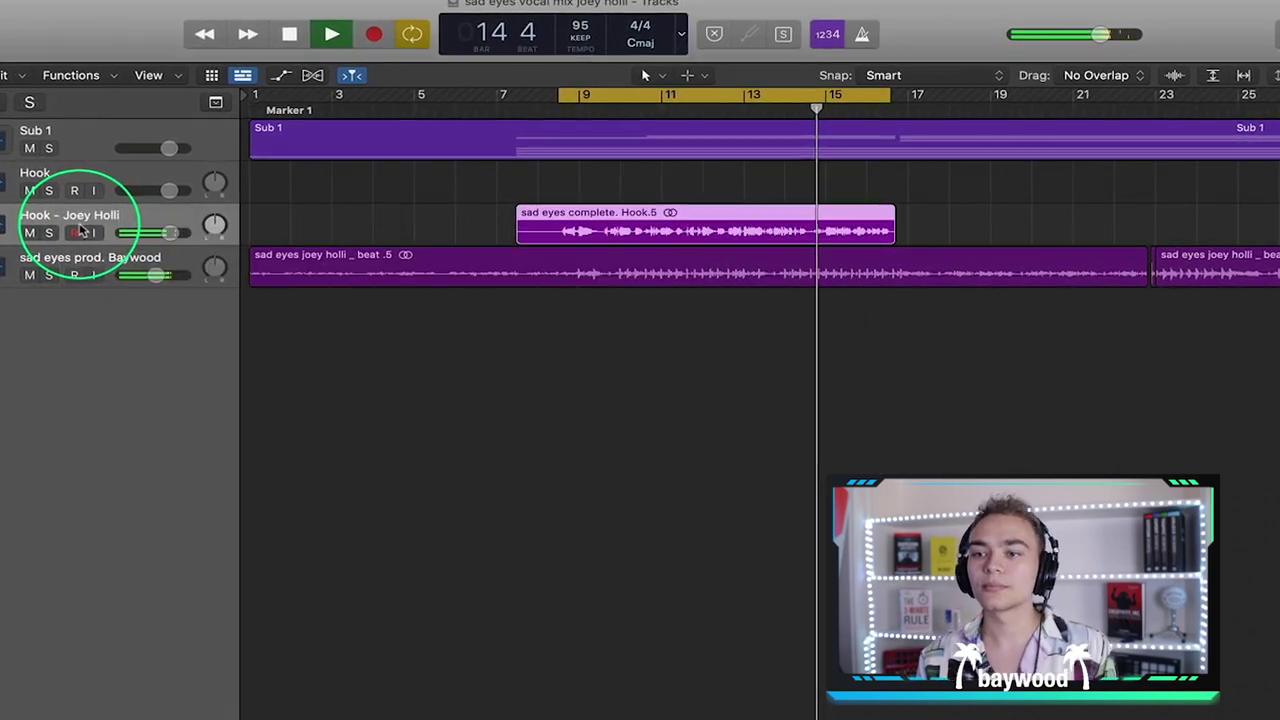